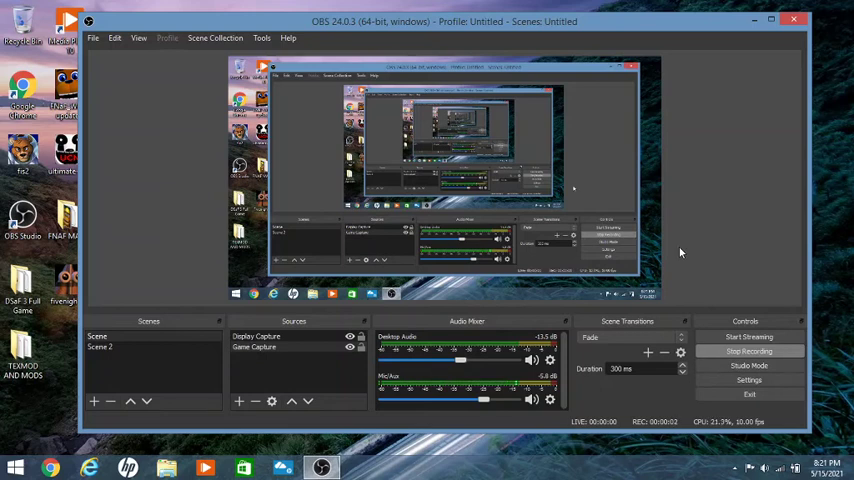
Step: Minimize the OBS Studio window so the Windows desktop shows
click(757, 19)
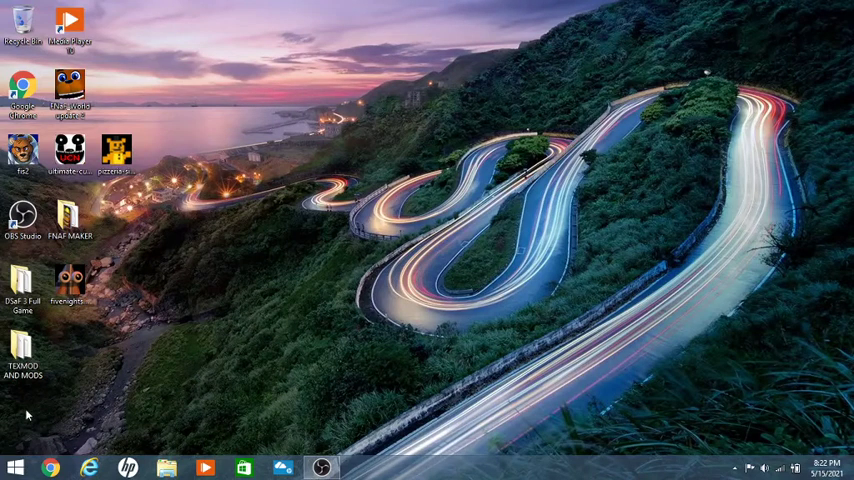
Step: Launch Chrome, go to the Super Mario DJ channel and show its Playlists
click(50, 467)
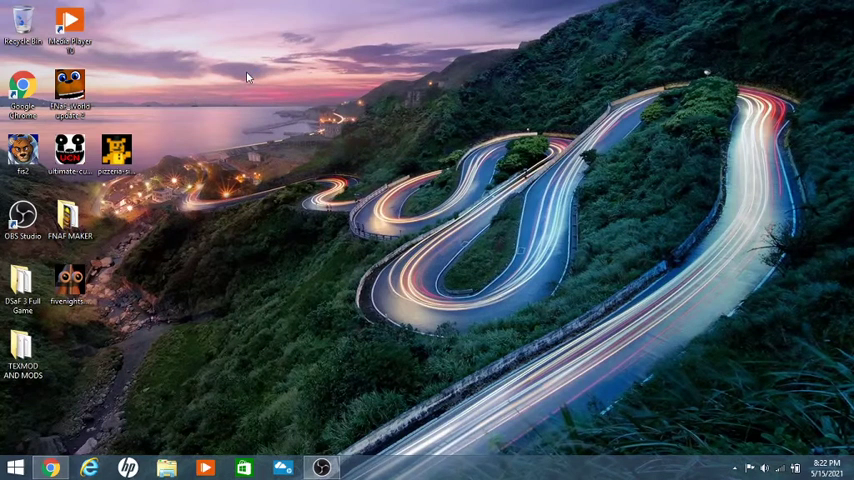
text(Super)
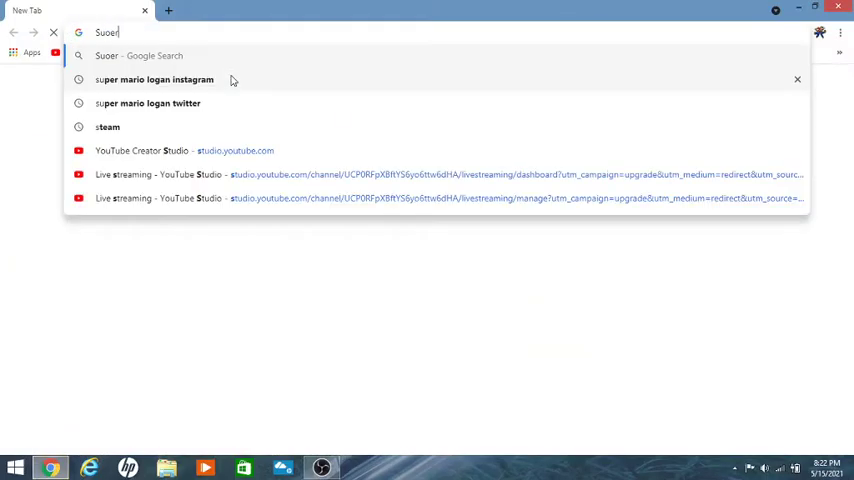
key(BackSpace)
key(BackSpace)
key(BackSpace)
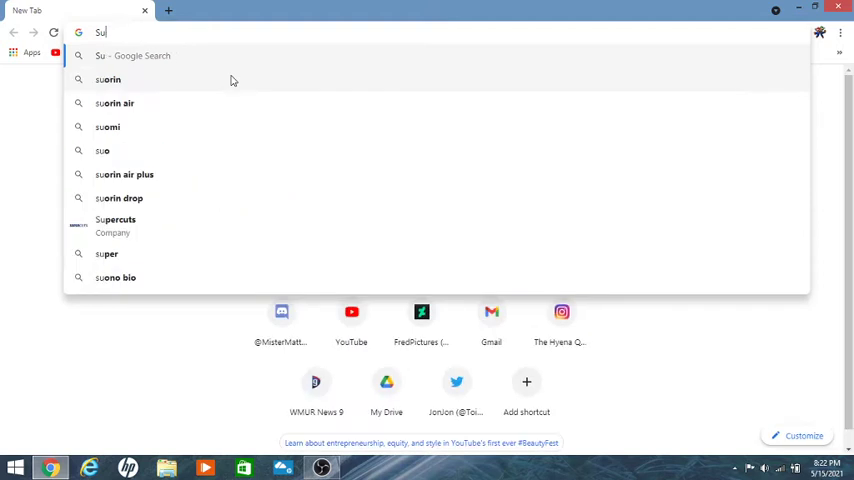
text(per)
click(166, 11)
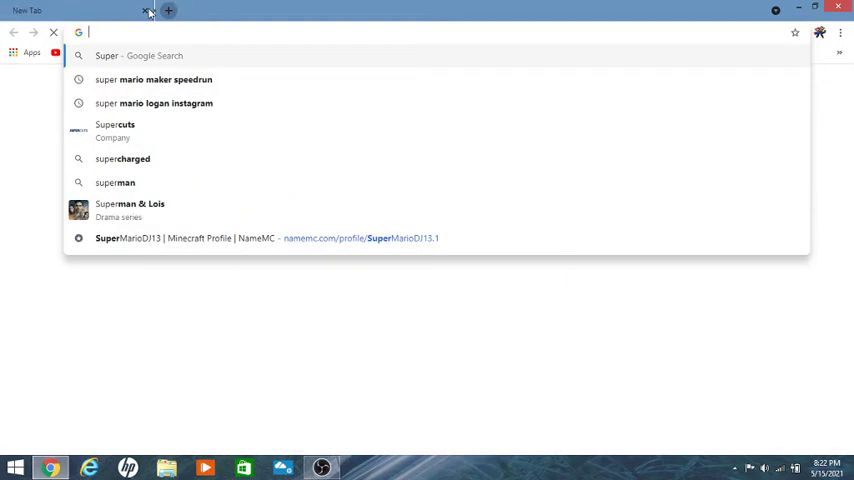
click(145, 10)
text(Super)
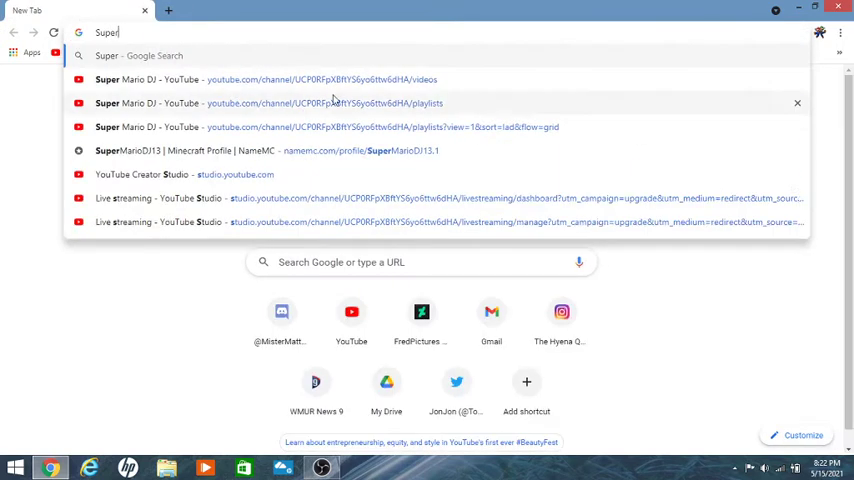
click(402, 160)
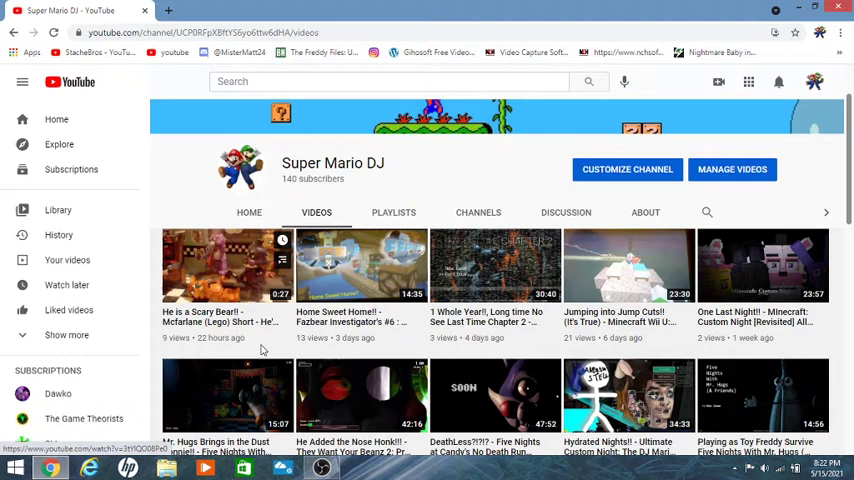
scroll(263, 348, down, 2)
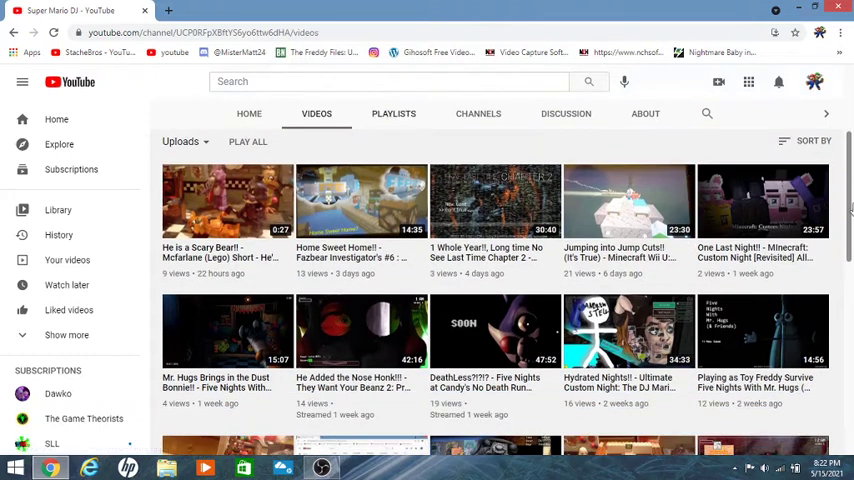
click(390, 114)
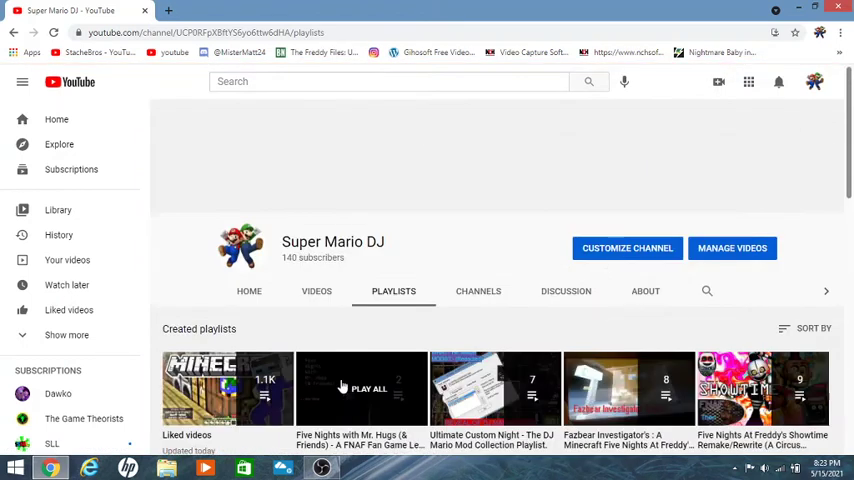
scroll(344, 375, down, 2)
Step: Open the Five Nights with Mr. Hugs (& Friends) playlist and review its videos
click(350, 346)
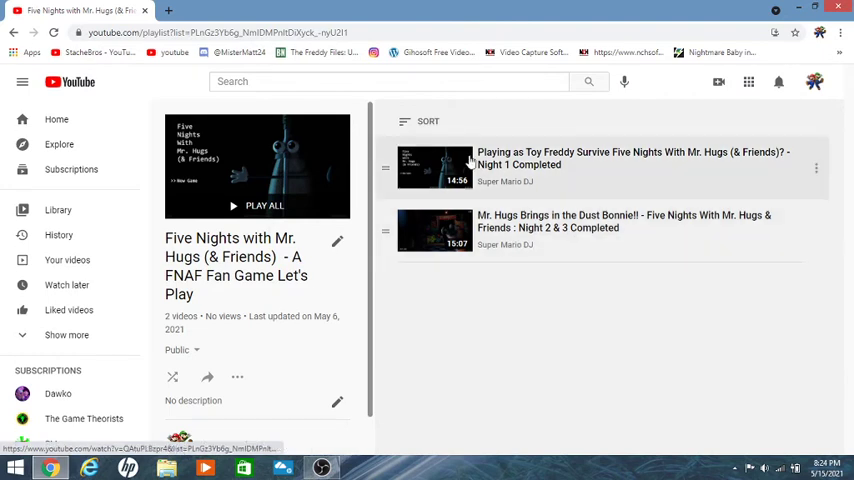
Step: Close Chrome, restore OBS, and move Game Capture above Display Capture
click(845, 7)
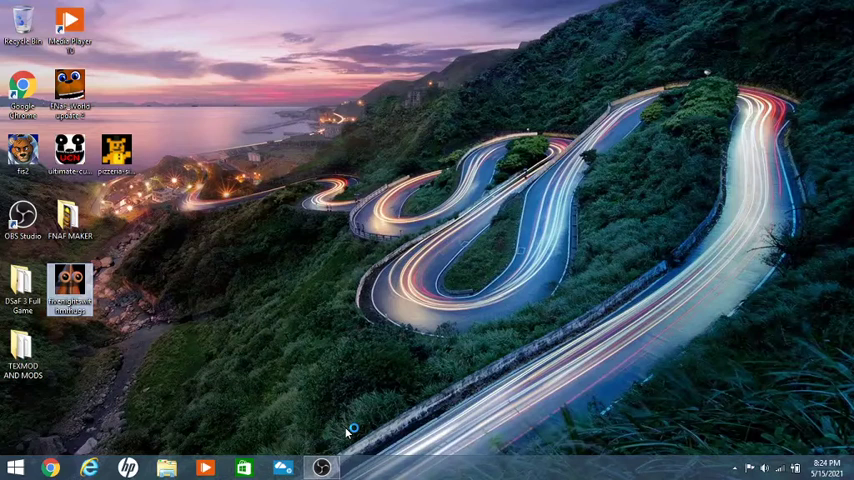
click(322, 468)
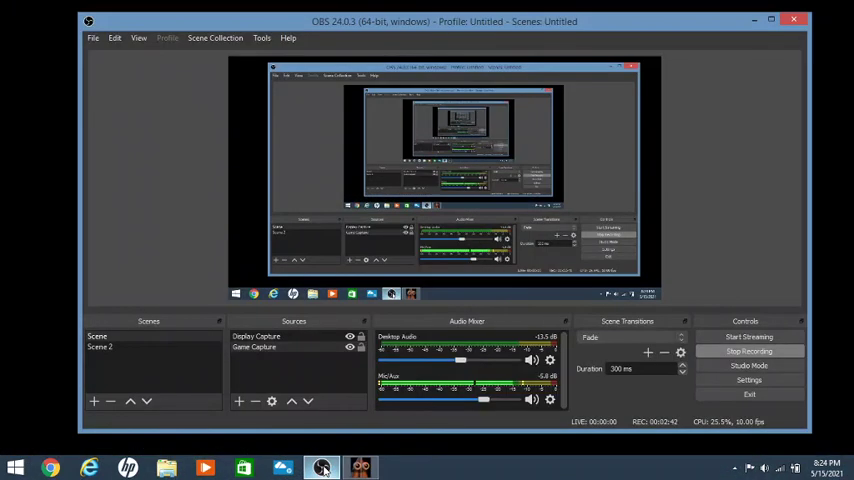
right_click(303, 347)
drag(321, 350, 303, 336)
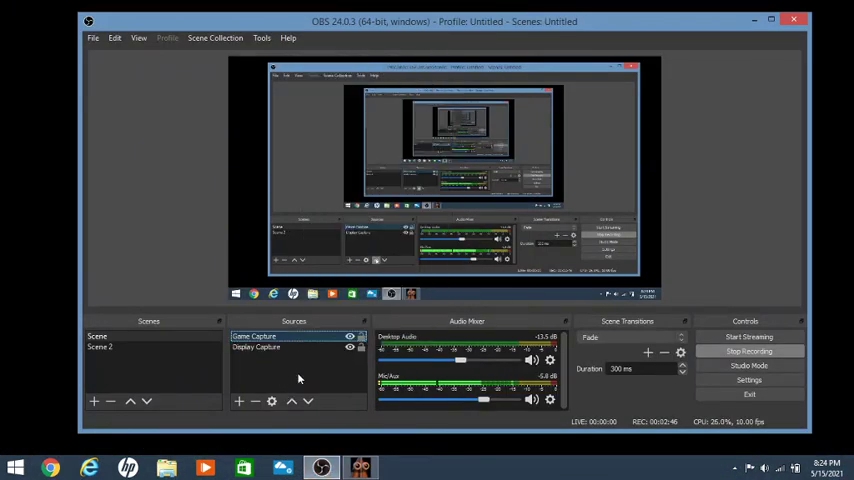
Step: Point Game Capture at the fivenightswithmrhugs.exe window, confirm, and return to the game
right_click(303, 336)
click(331, 325)
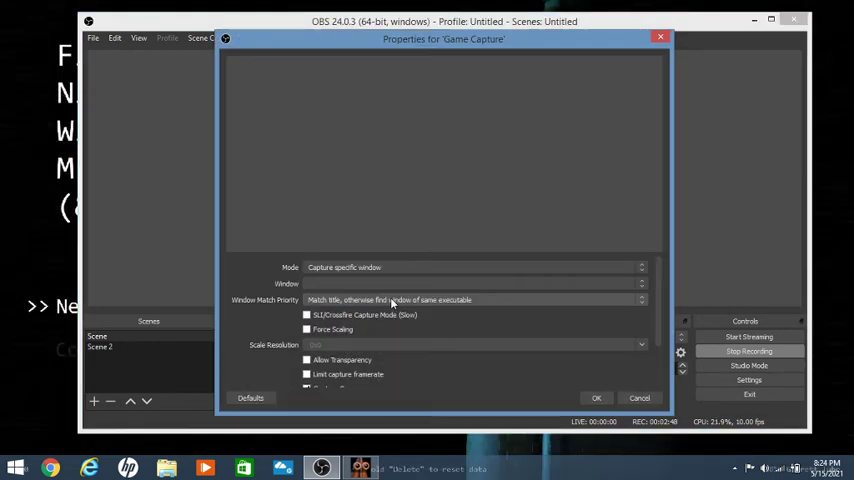
click(387, 284)
click(385, 302)
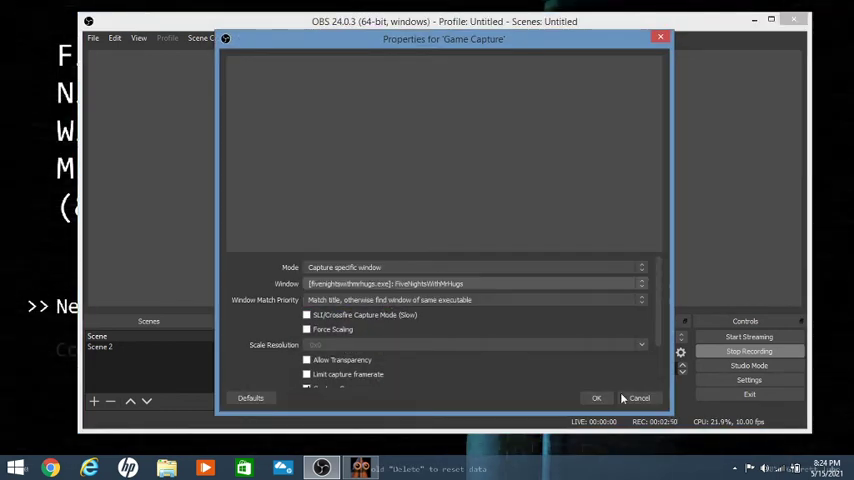
click(596, 398)
key(alt+Tab)
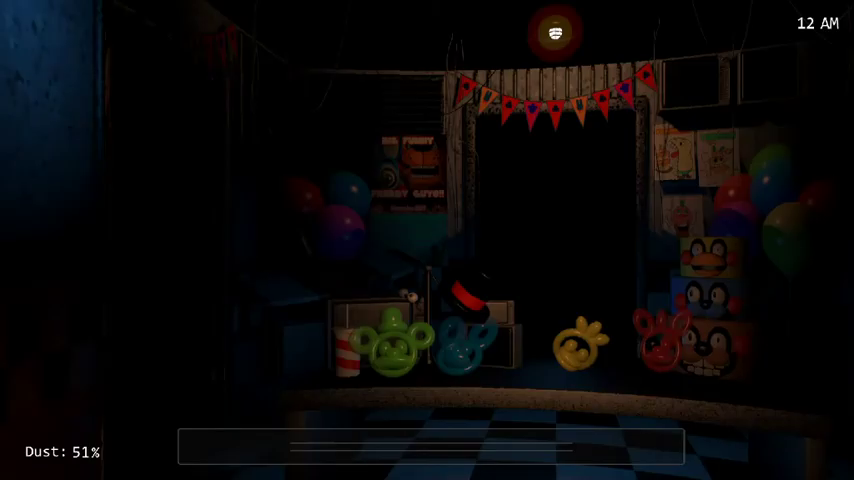
Step: Look toward the right side of the office at the start of the new night
click(781, 84)
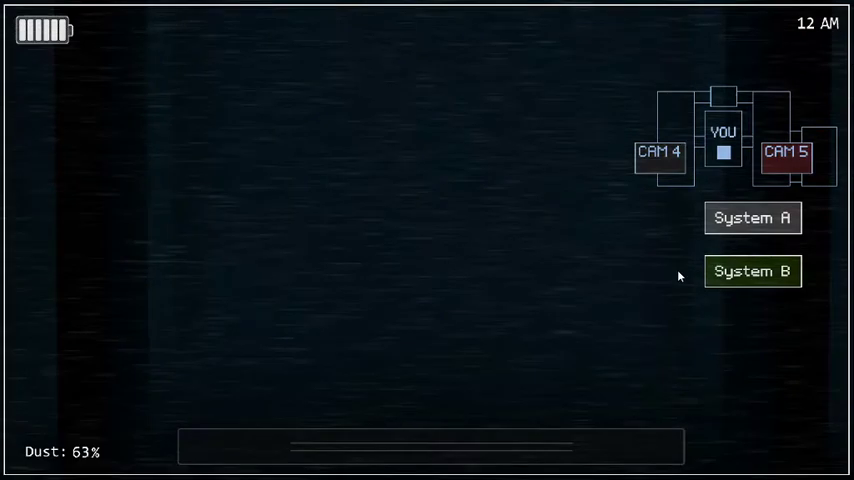
Step: Check CAM 4 and CAM 5, cycle CAM 3, 2 and 1, then return to System B
click(657, 151)
click(781, 163)
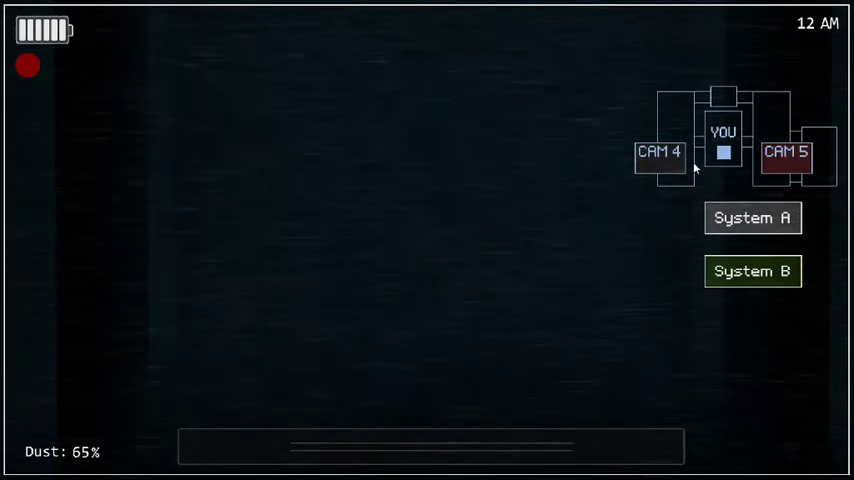
click(675, 158)
click(742, 215)
click(775, 96)
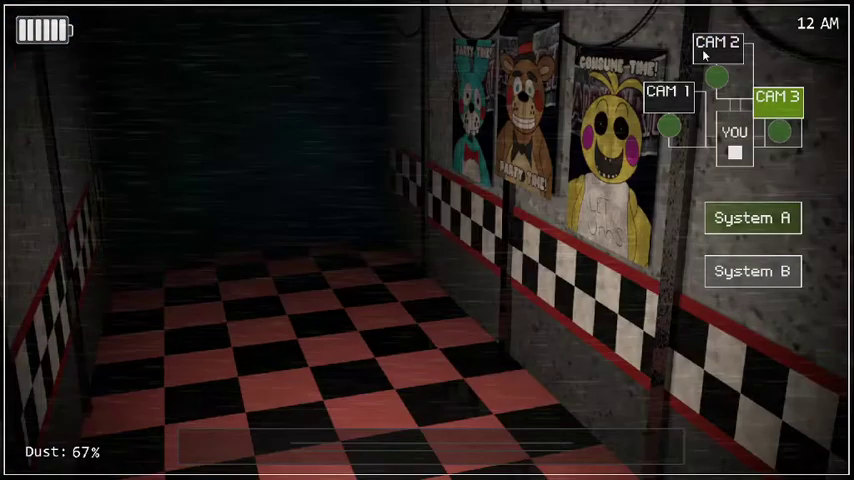
click(712, 46)
click(670, 92)
click(780, 102)
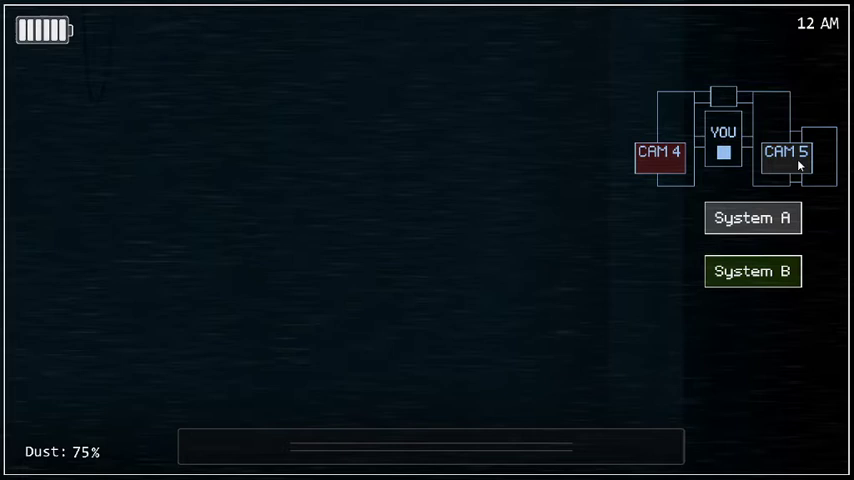
Step: Recheck CAM 5 and CAM 4, then view CAM 3 and CAM 2 on System A
click(795, 160)
click(669, 160)
click(741, 218)
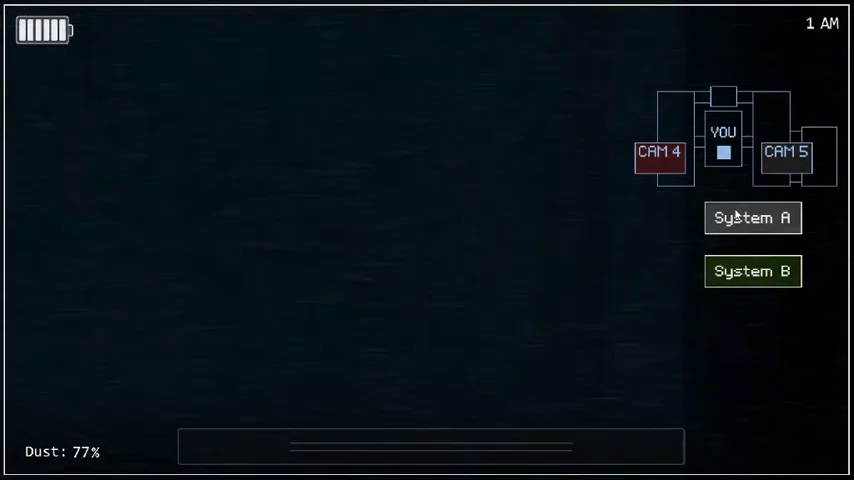
click(736, 216)
click(778, 96)
click(718, 43)
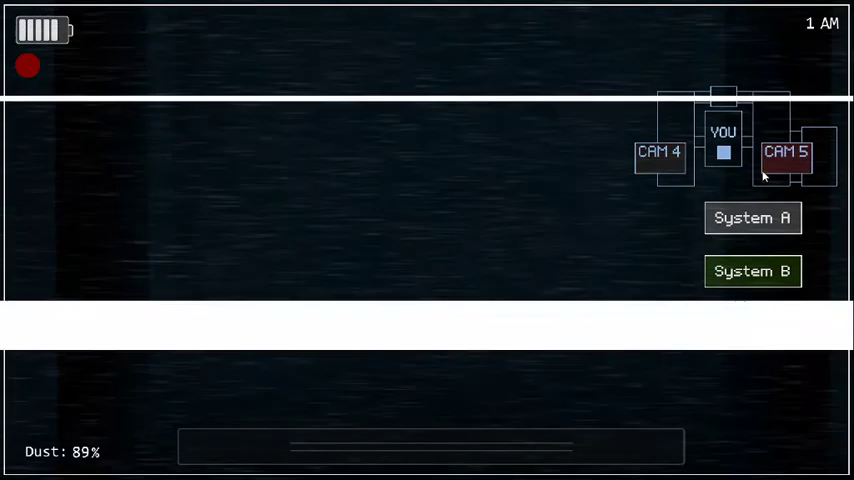
Step: Check CAM 3, CAM 2 and CAM 1, then lower the monitor and look left
click(762, 214)
click(778, 96)
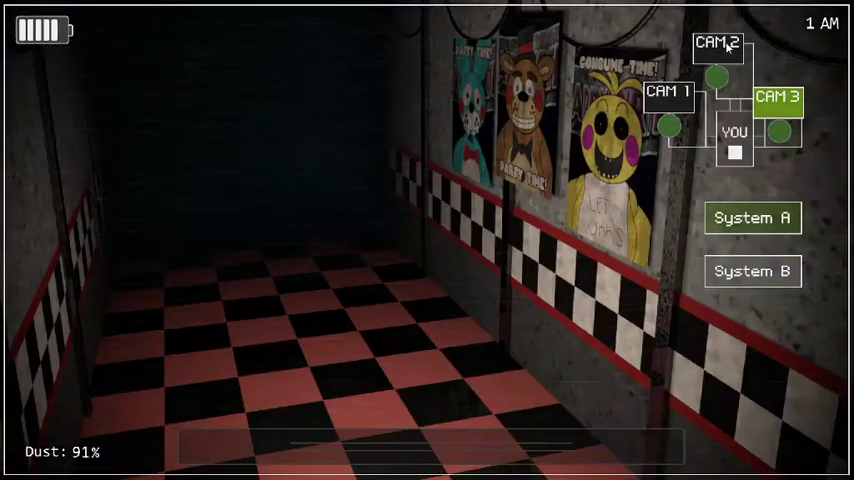
click(717, 42)
click(668, 92)
click(0, 118)
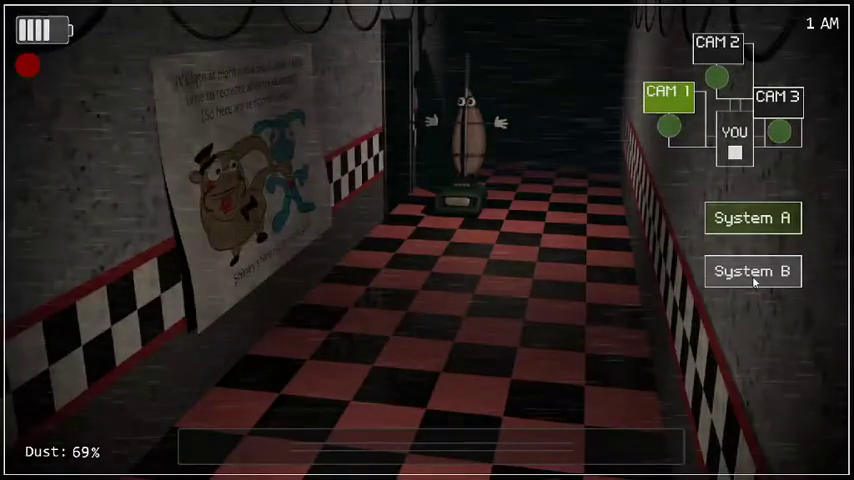
Step: Flag the CAM 1 hallway, check CAM 5 and CAM 4, then close the monitor
click(755, 276)
click(753, 217)
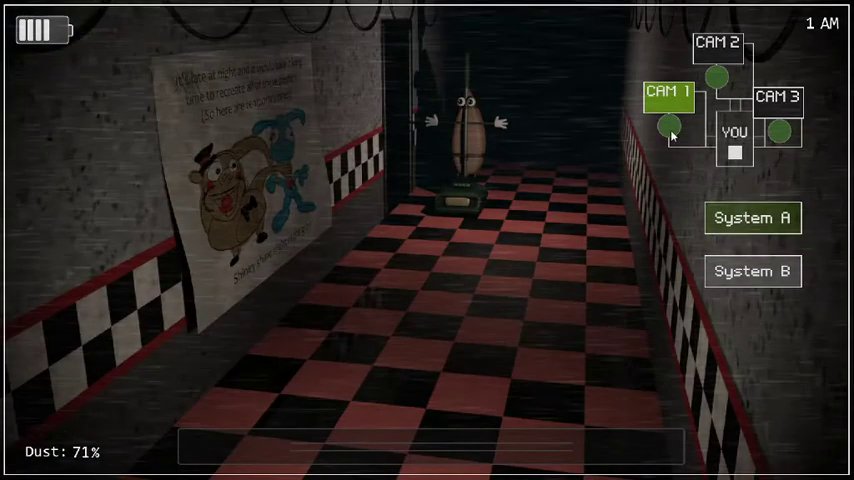
click(669, 127)
click(753, 276)
click(786, 162)
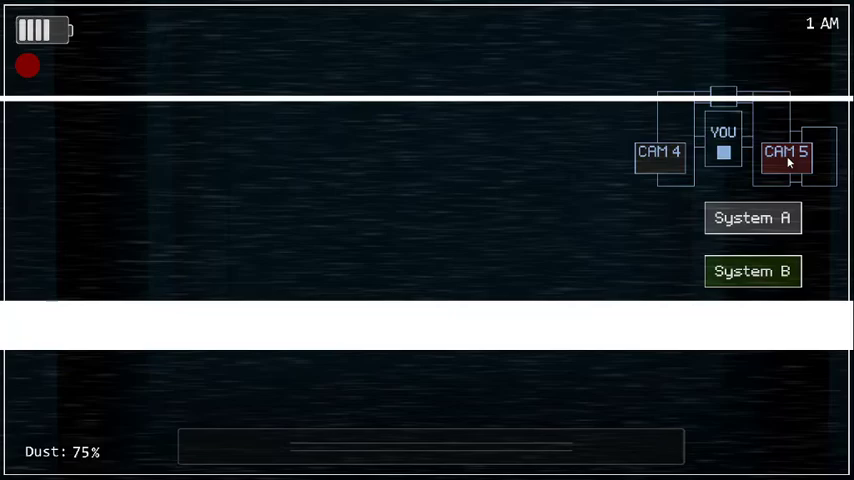
click(672, 168)
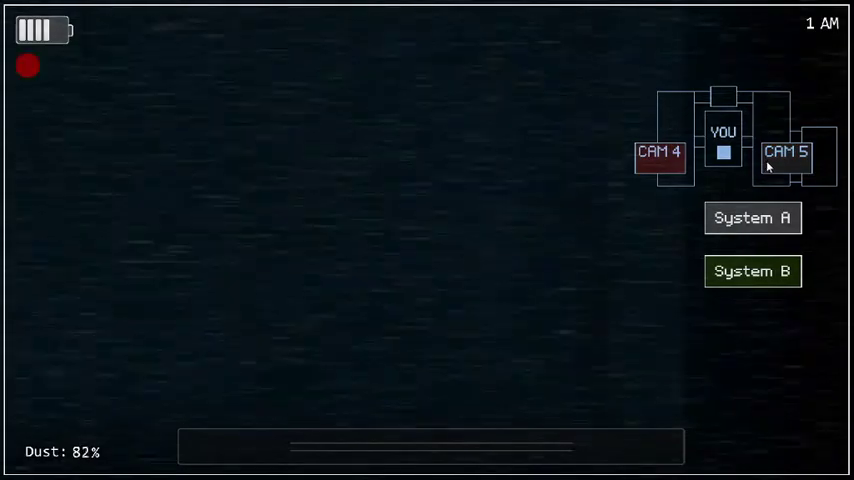
click(767, 166)
click(757, 218)
click(753, 268)
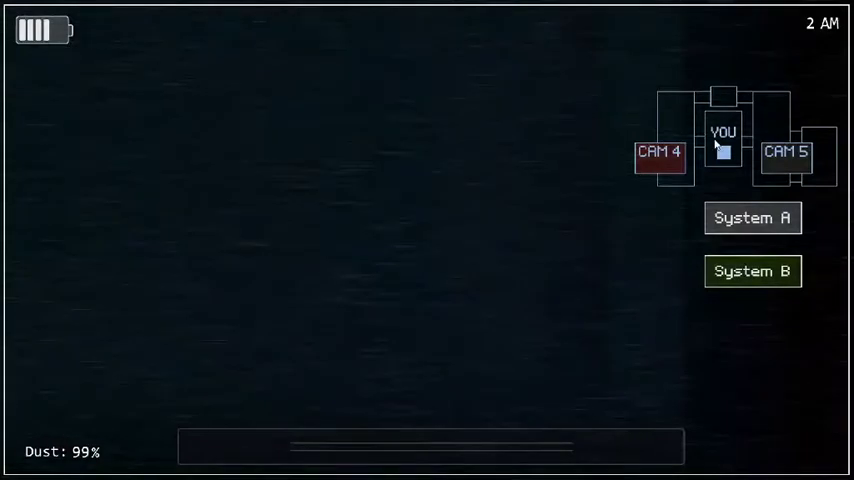
Step: Check CAM 2 and CAM 3, then CAM 5, and close the monitor
click(755, 217)
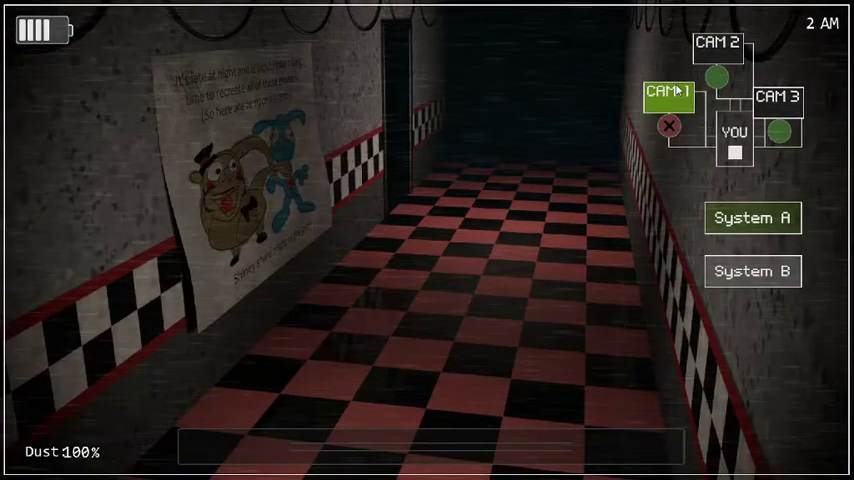
click(712, 45)
click(778, 97)
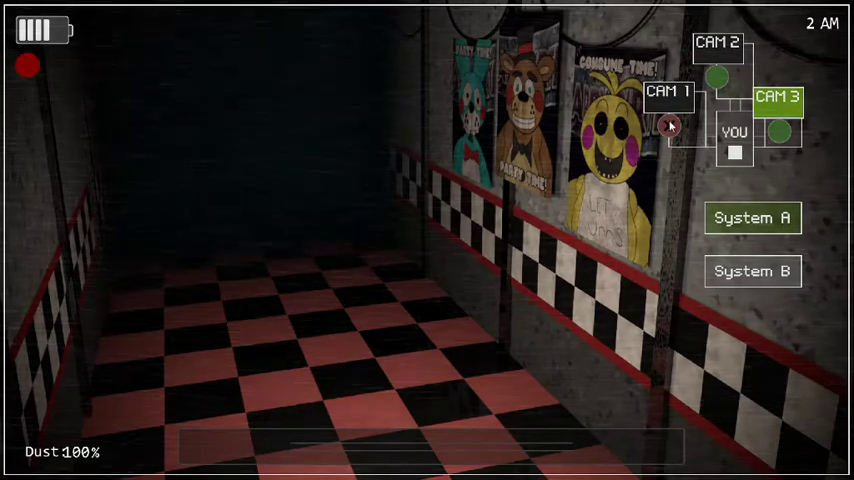
click(715, 275)
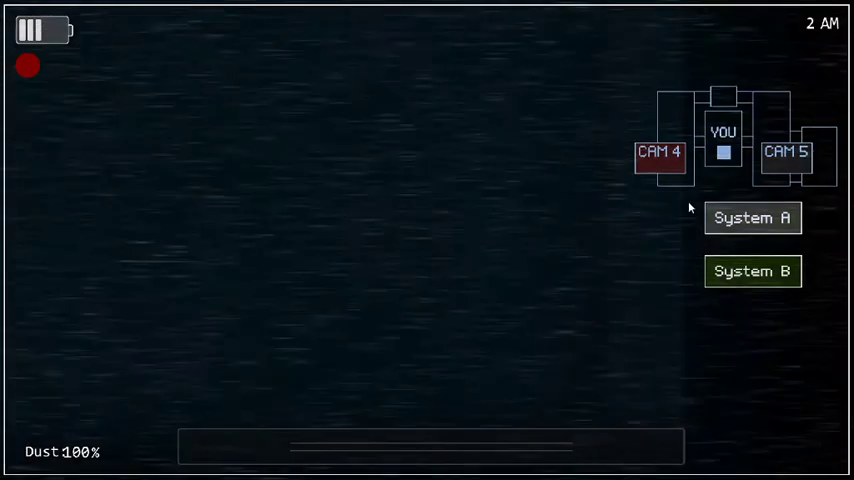
click(770, 160)
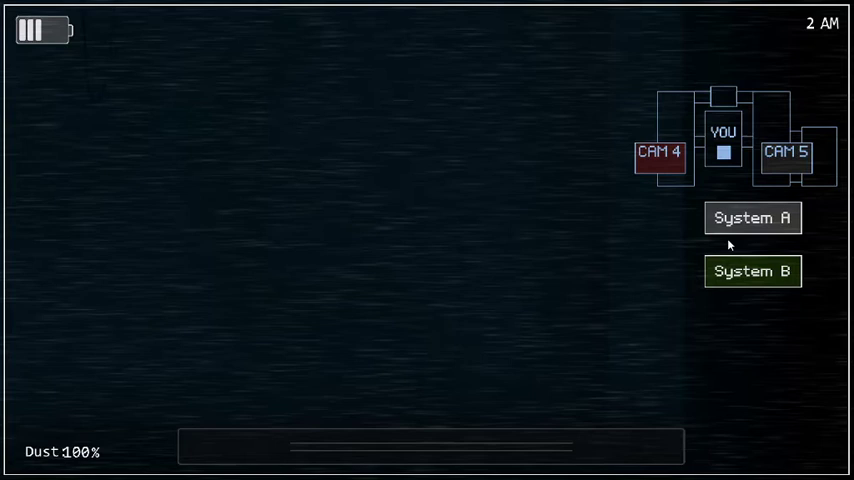
click(770, 168)
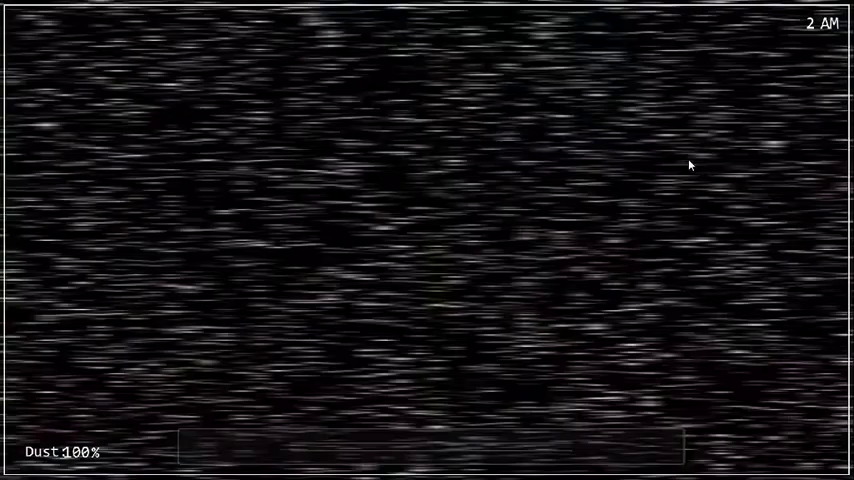
click(753, 217)
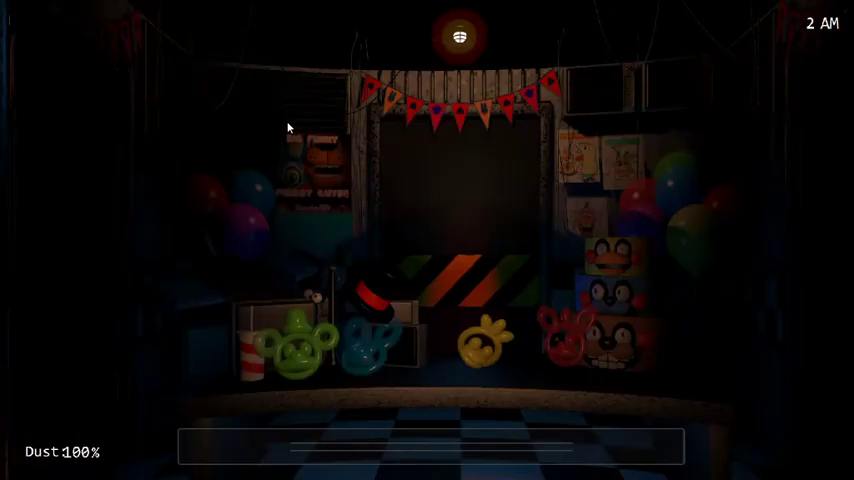
Step: Dust the stage, then check CAM 1, CAM 3, CAM 5 and CAM 4
drag(288, 128, 560, 215)
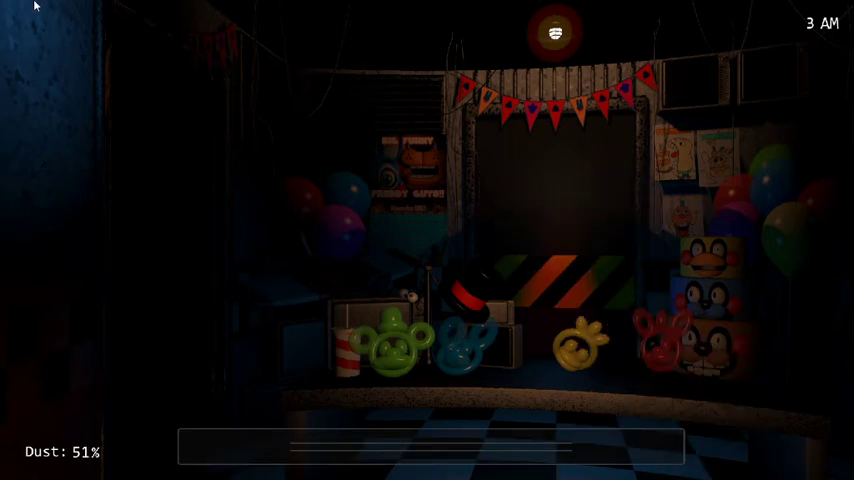
key(space)
click(660, 92)
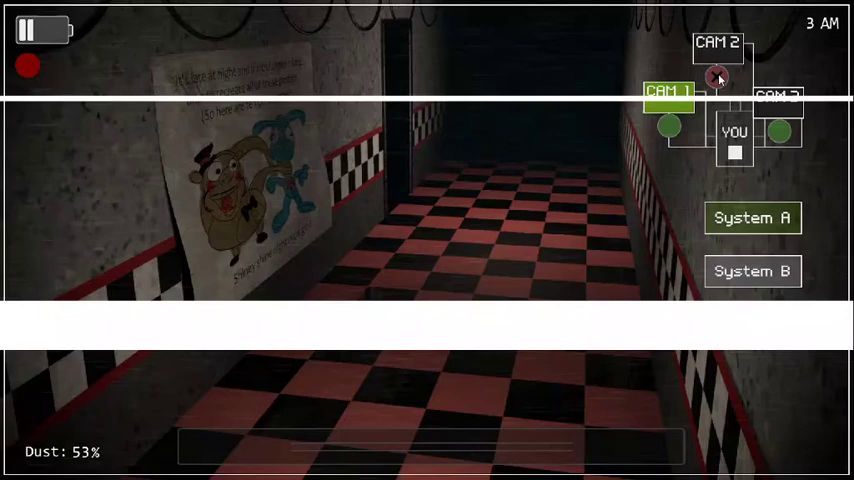
click(780, 100)
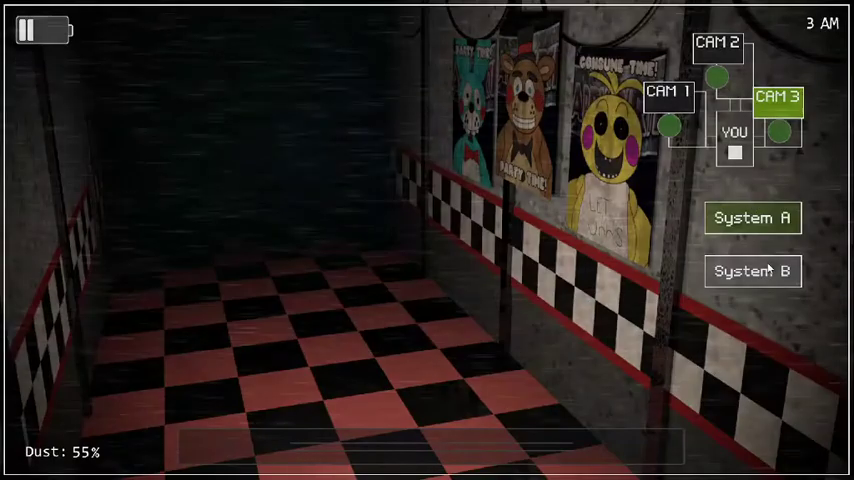
click(753, 271)
click(787, 158)
click(684, 165)
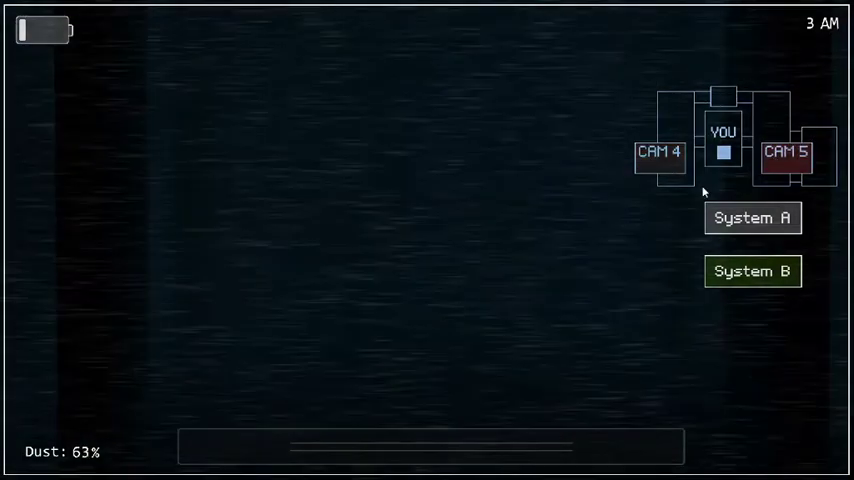
Step: Check a hallway camera, lower the monitor, then reopen the cameras on CAM 1
click(729, 217)
click(693, 47)
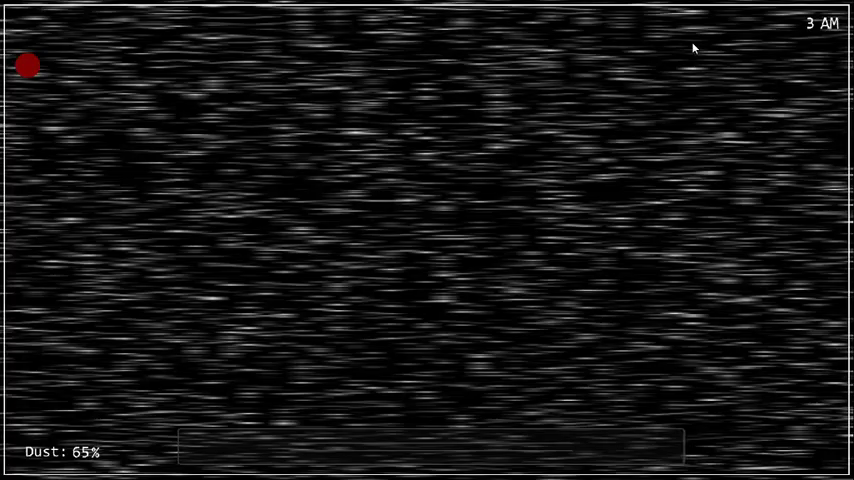
key(space)
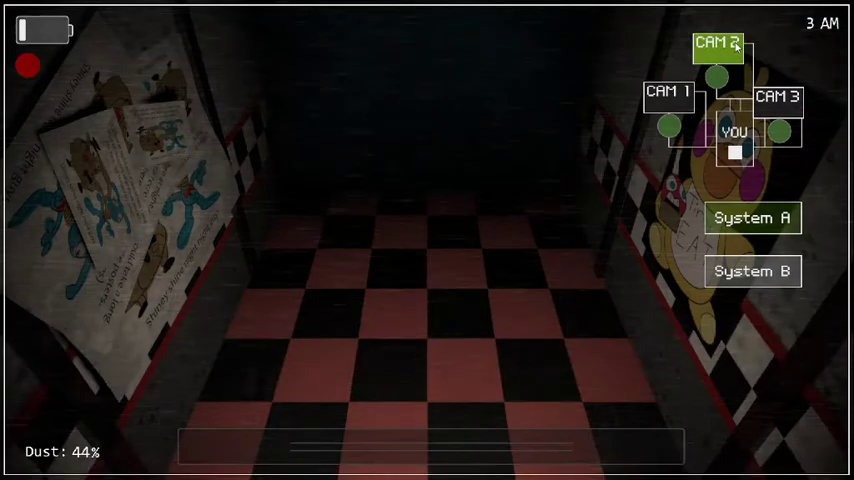
click(775, 112)
click(669, 95)
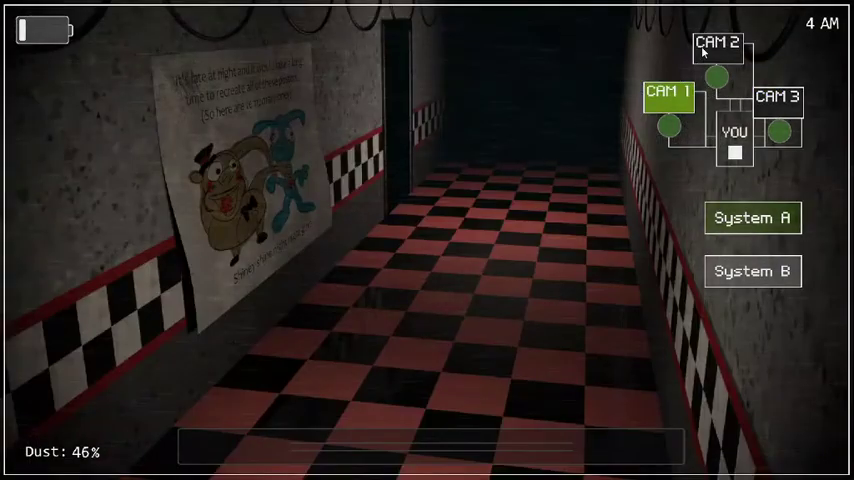
Step: Check CAM 2, then return to the office to wait out the night
click(720, 48)
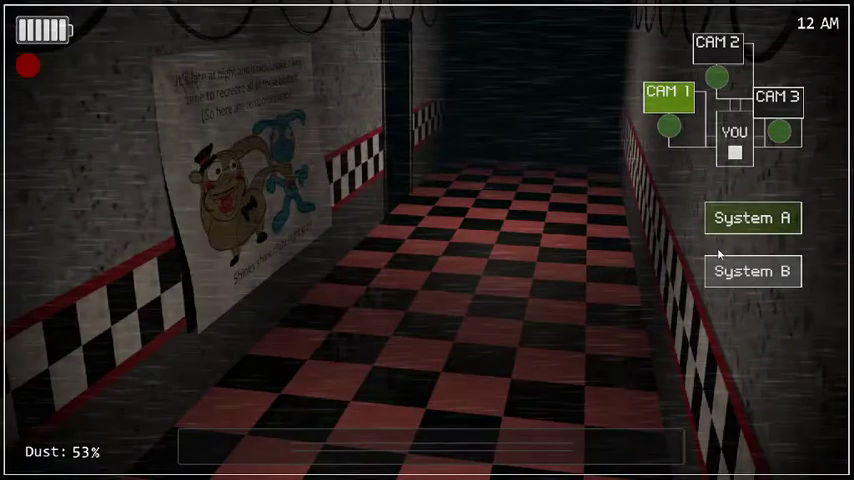
Step: Check CAM 5 and CAM 4 twice on System B, then return to the office
click(718, 268)
click(776, 170)
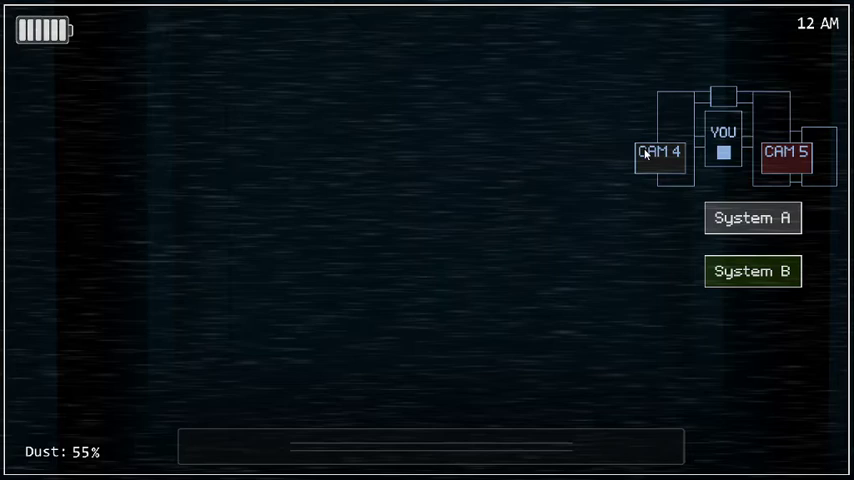
click(646, 152)
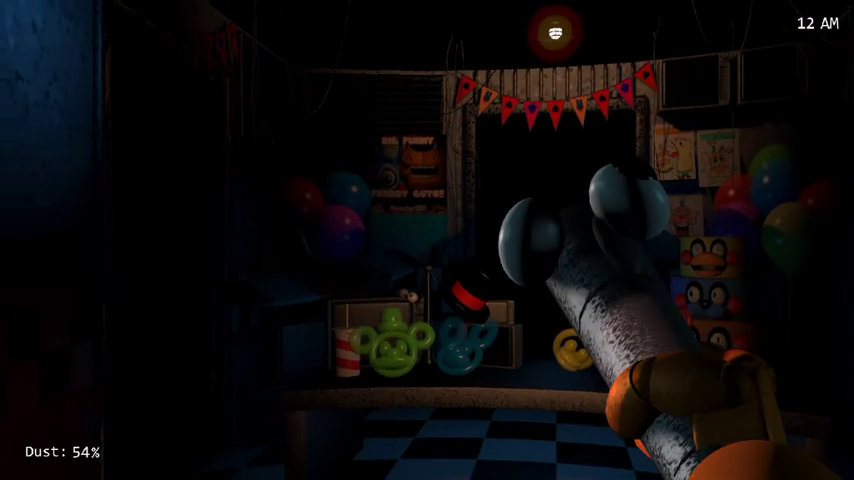
click(708, 188)
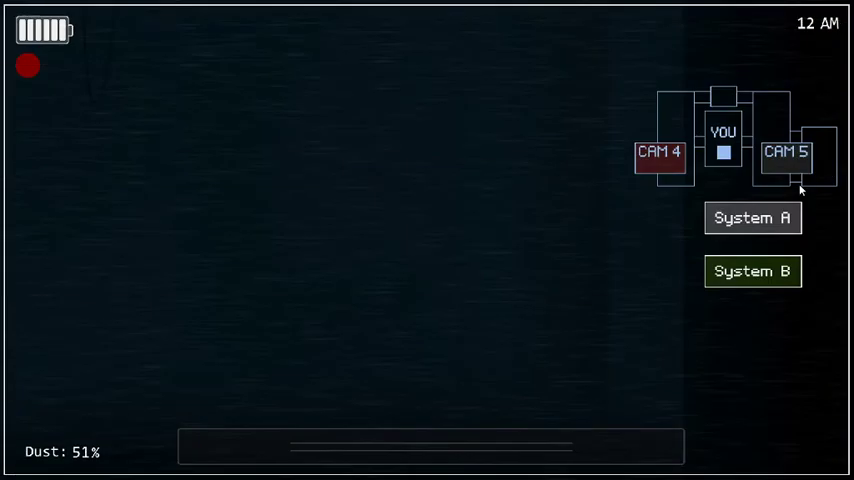
click(785, 152)
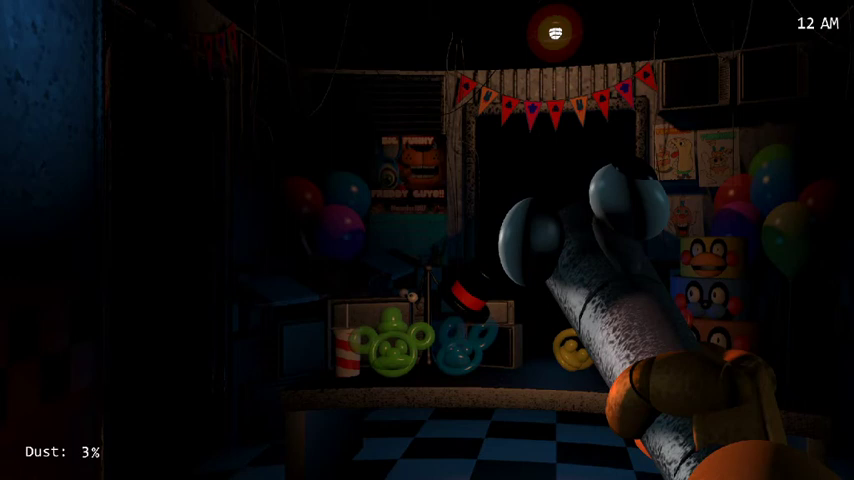
Step: Glance at CAM 2, lower the monitor, then check CAM 5 on System B
key(space)
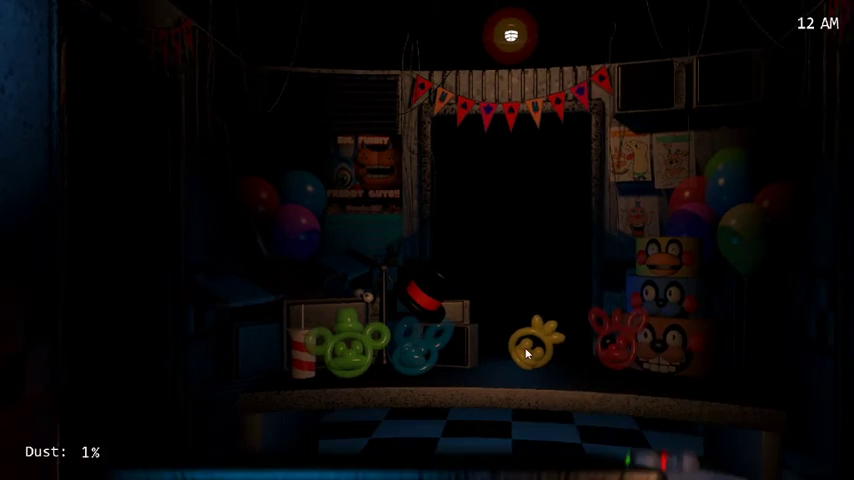
click(722, 42)
key(space)
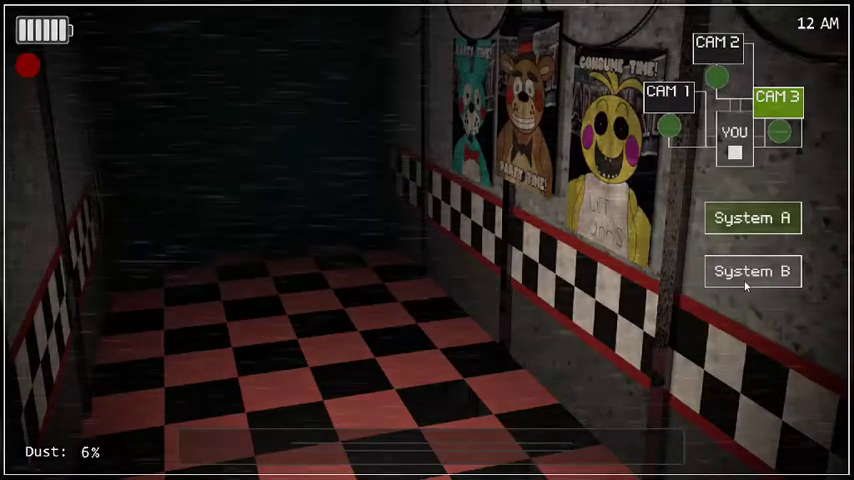
click(753, 271)
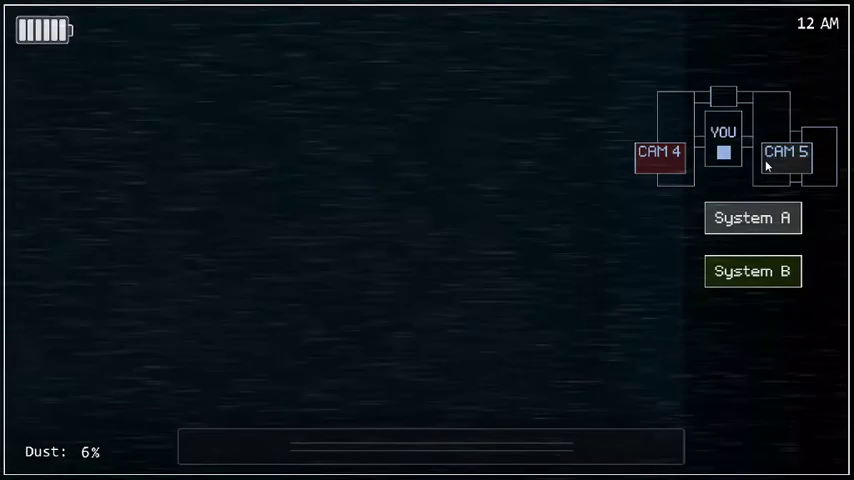
click(767, 163)
Step: Check CAM 4, then view CAM 3, CAM 2 and CAM 1 and close the monitor
click(660, 156)
click(727, 217)
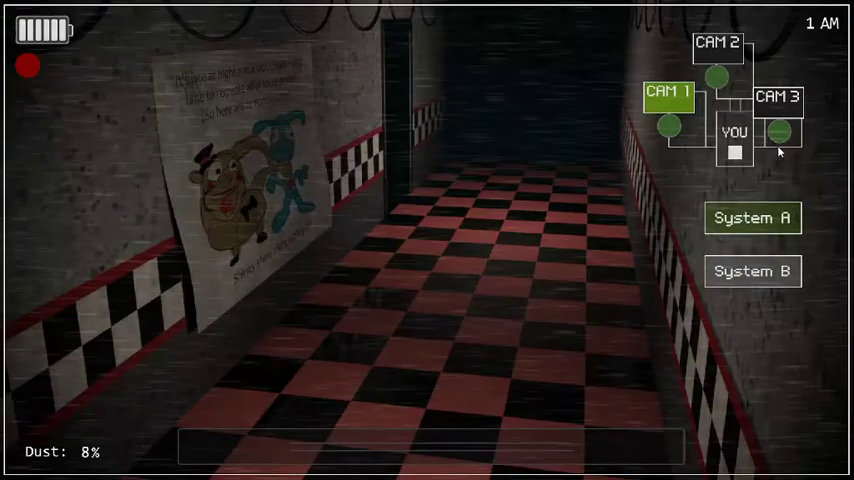
click(778, 97)
click(718, 43)
click(668, 93)
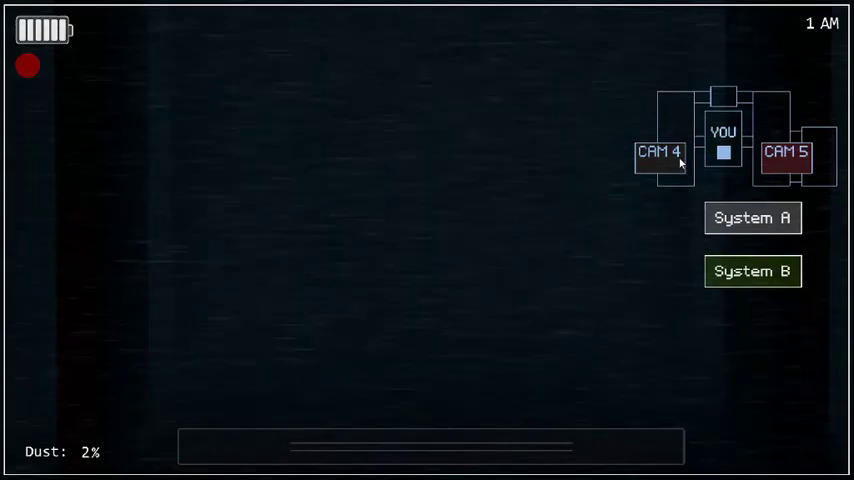
Step: Cycle the hallway feeds CAM 2, CAM 3 and CAM 1, ending on CAM 2
click(680, 162)
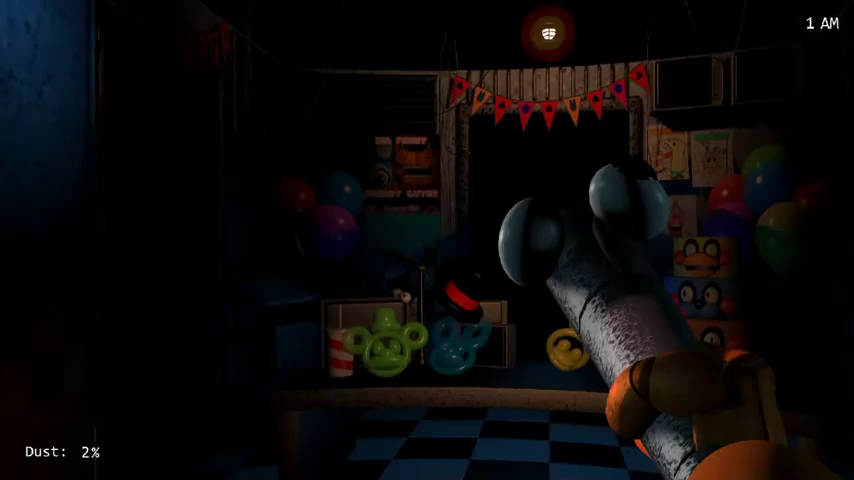
key(space)
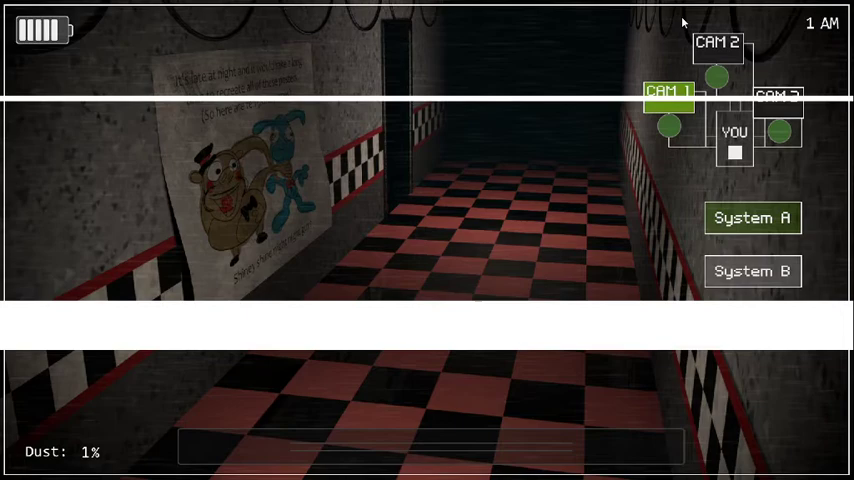
click(718, 43)
click(785, 118)
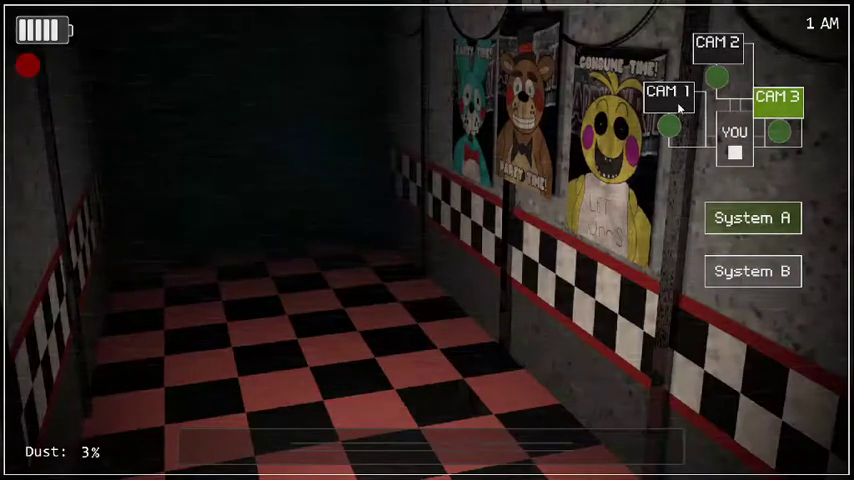
click(668, 92)
click(718, 43)
key(space)
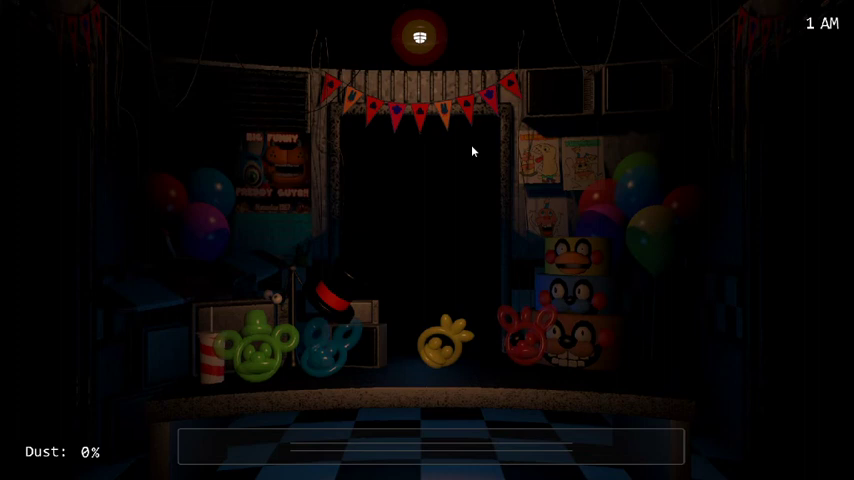
Step: Flick through CAM 1, CAM 3 and CAM 2, then recheck CAM 1 and CAM 3
key(space)
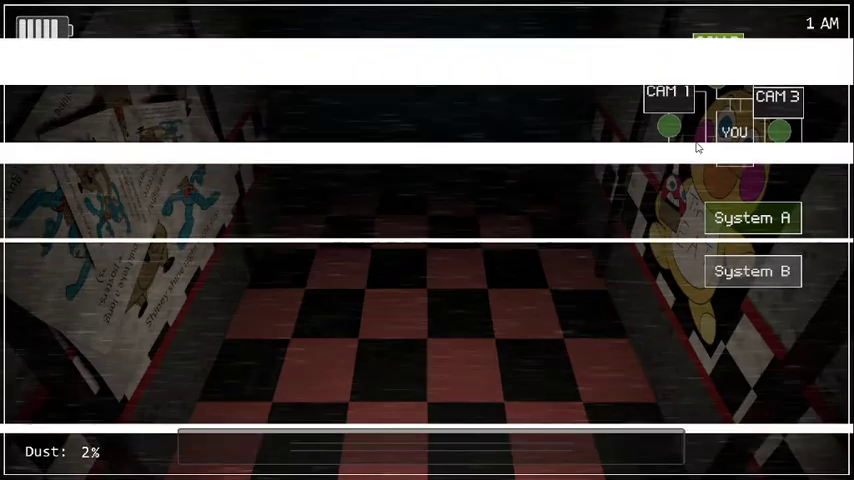
click(668, 92)
click(778, 97)
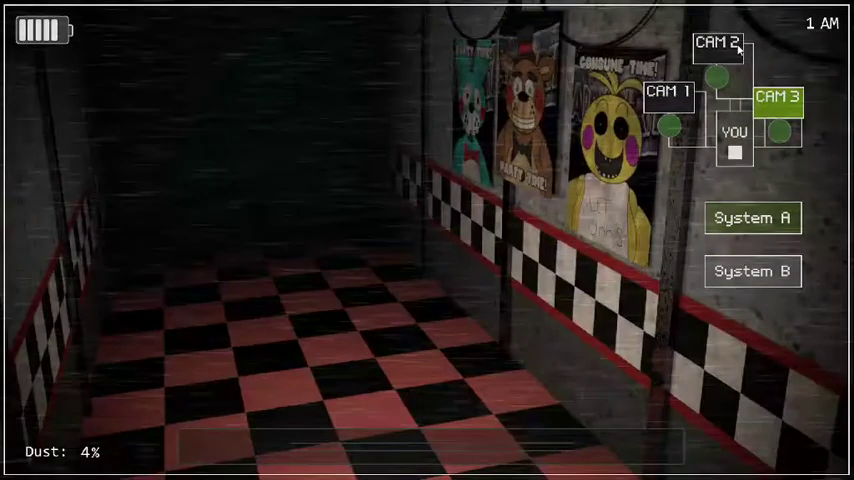
click(735, 47)
key(space)
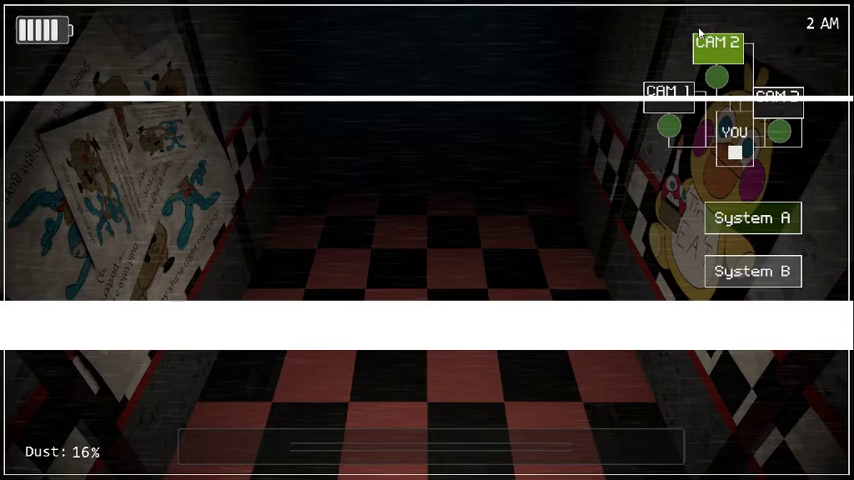
click(668, 92)
click(778, 97)
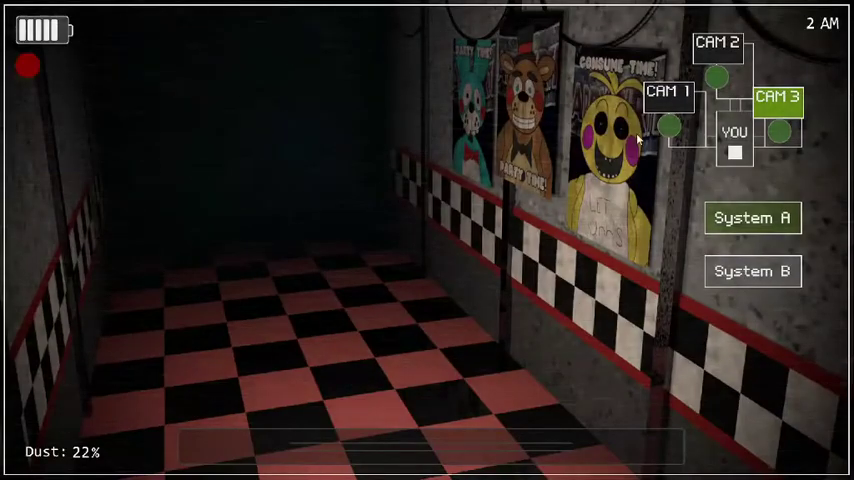
Step: Flip twice between the dark System B feeds CAM 5 and CAM 4, then return to System A
click(753, 276)
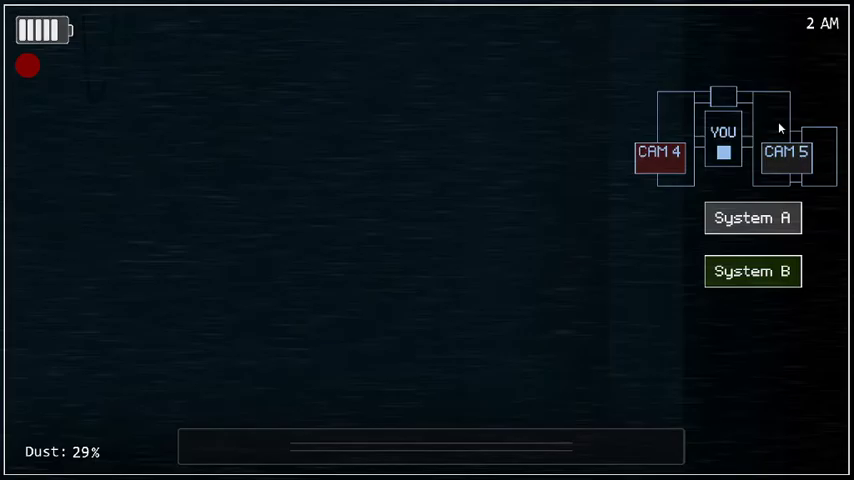
click(775, 152)
click(675, 160)
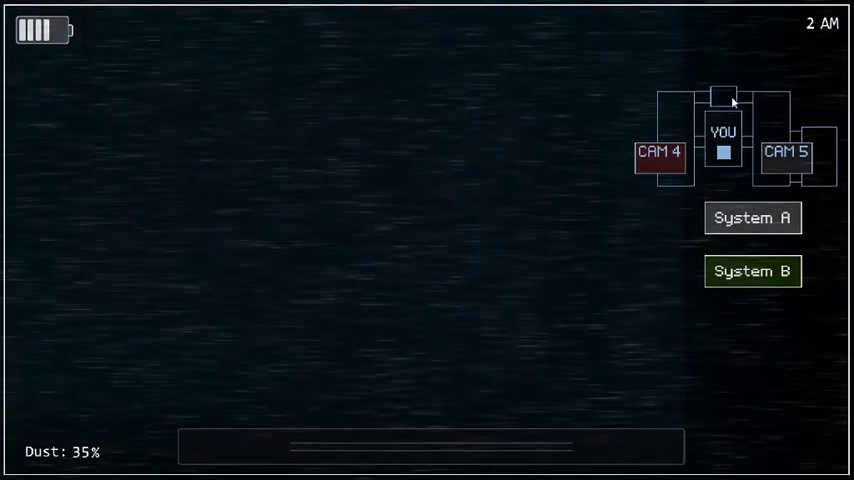
click(770, 162)
click(660, 157)
click(730, 219)
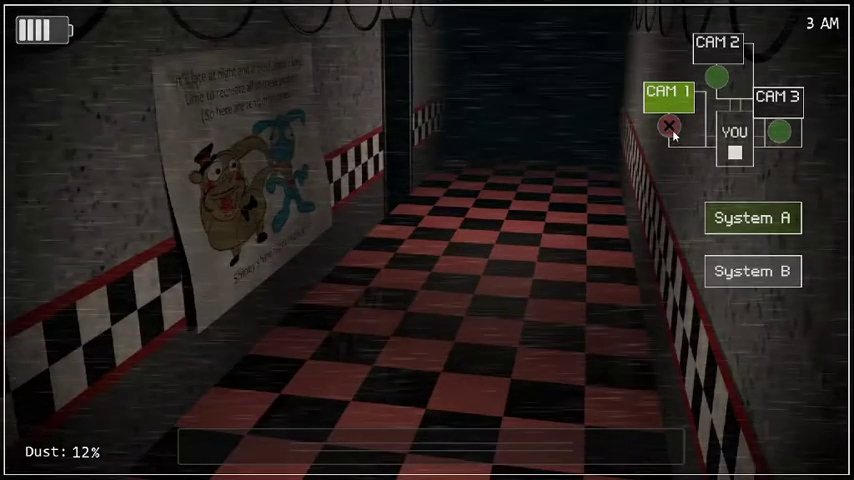
Step: Check the dark System B CAM 4 feed, then dust the office twice
click(719, 272)
click(785, 155)
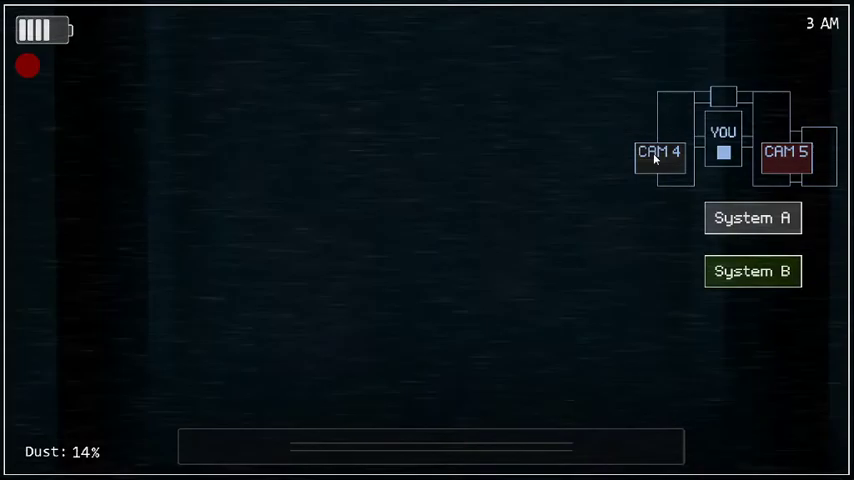
click(656, 156)
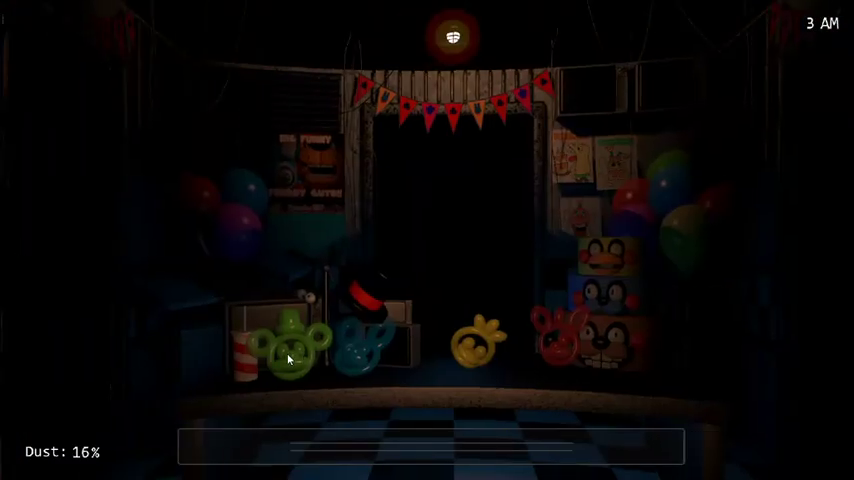
key(space)
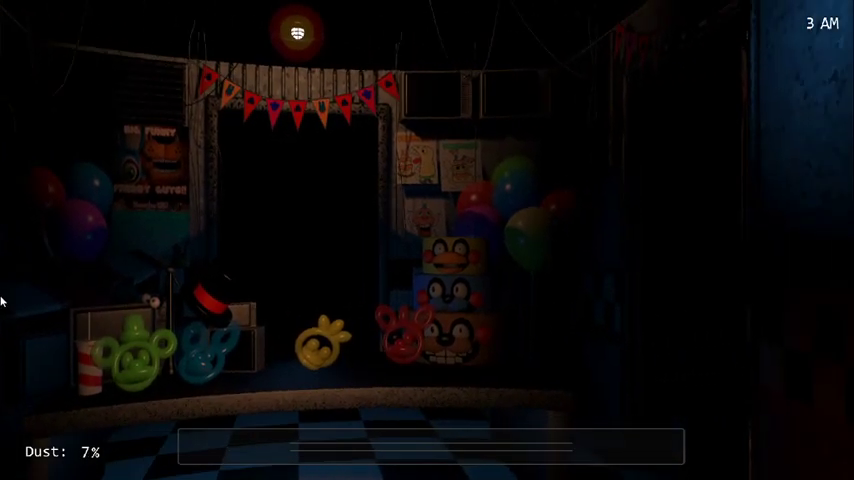
key(space)
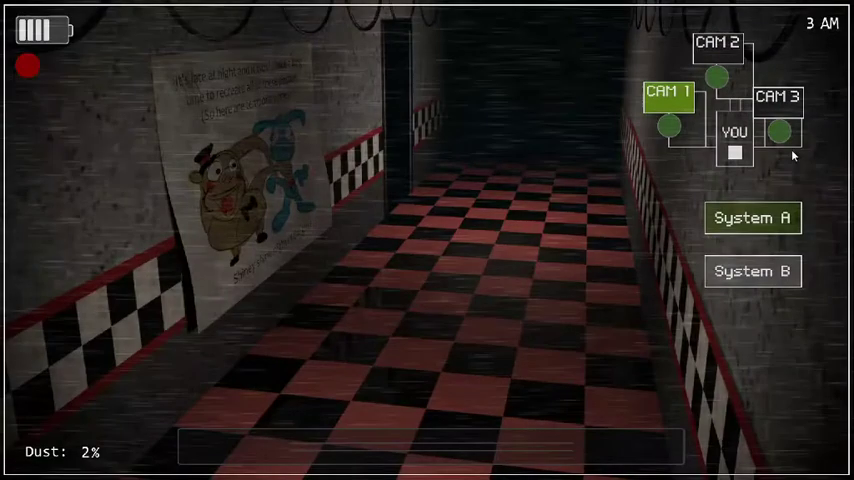
Step: Check CAM 2 and CAM 1 on System A, then lower the monitor to the office
click(778, 97)
click(718, 45)
click(669, 91)
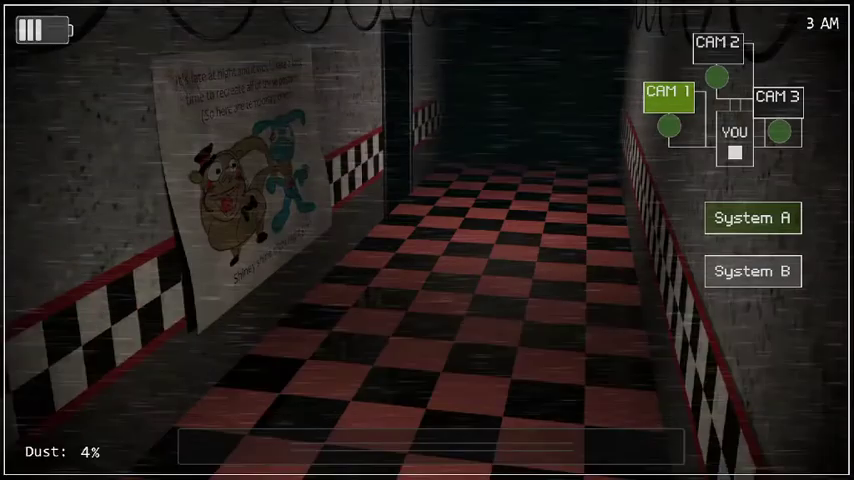
key(space)
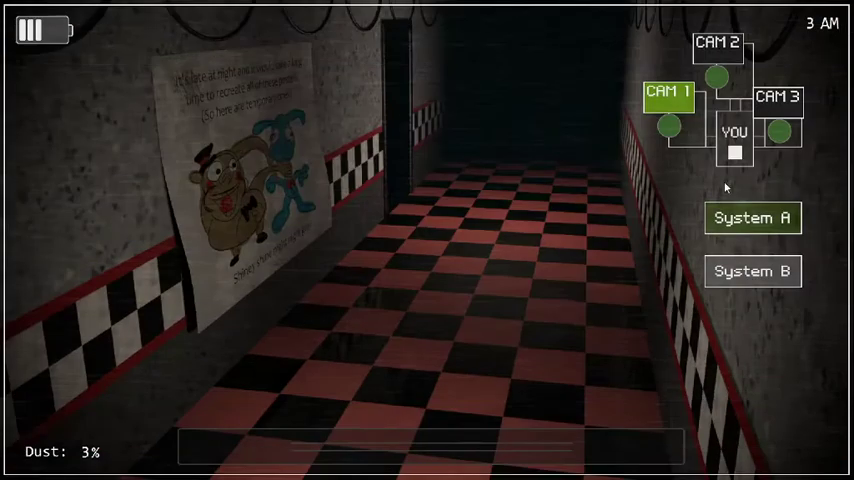
Step: Check CAM 2 and CAM 3, then the System B CAM 5 and CAM 4 feeds
click(712, 44)
click(778, 97)
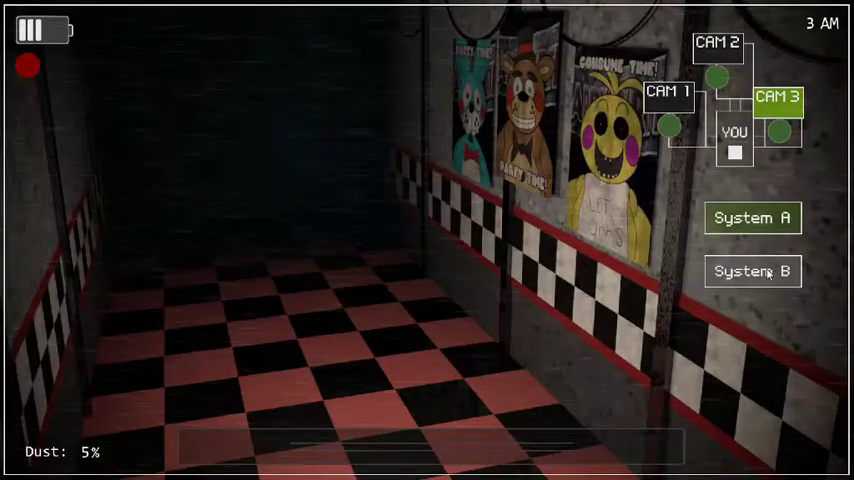
click(752, 271)
click(788, 165)
click(684, 166)
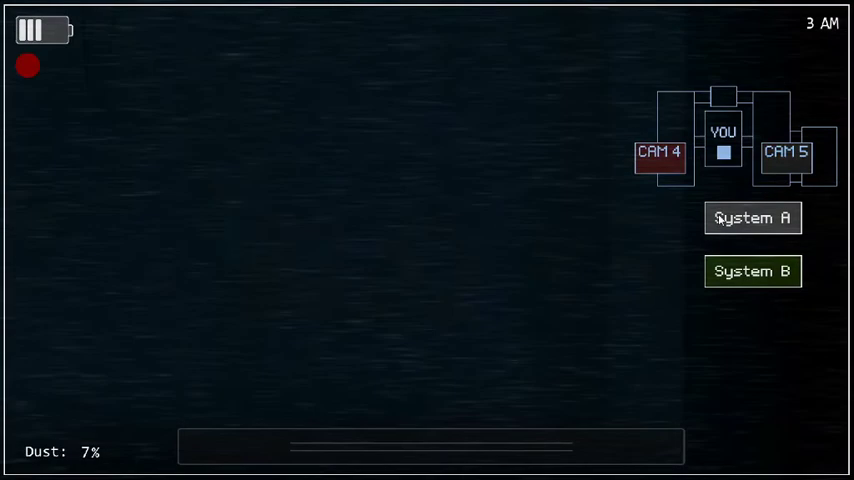
click(752, 218)
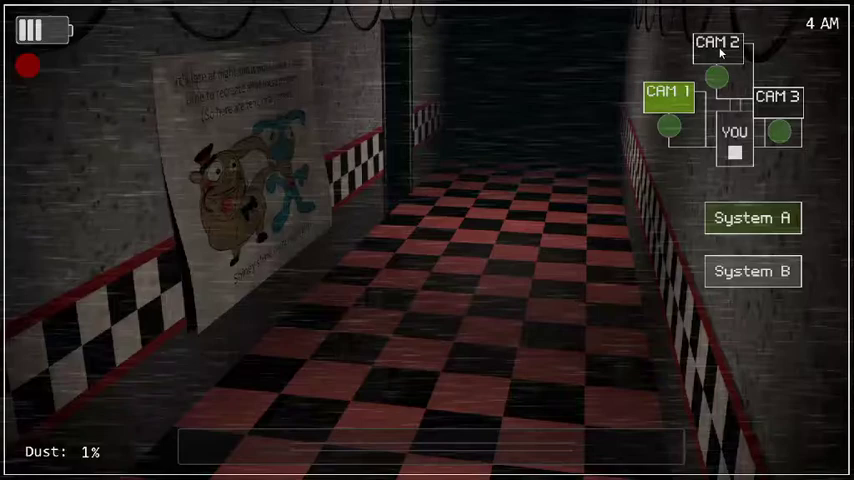
Step: Cycle the hallway feeds CAM 2, CAM 3 and CAM 1 twice
click(718, 45)
click(778, 97)
click(669, 92)
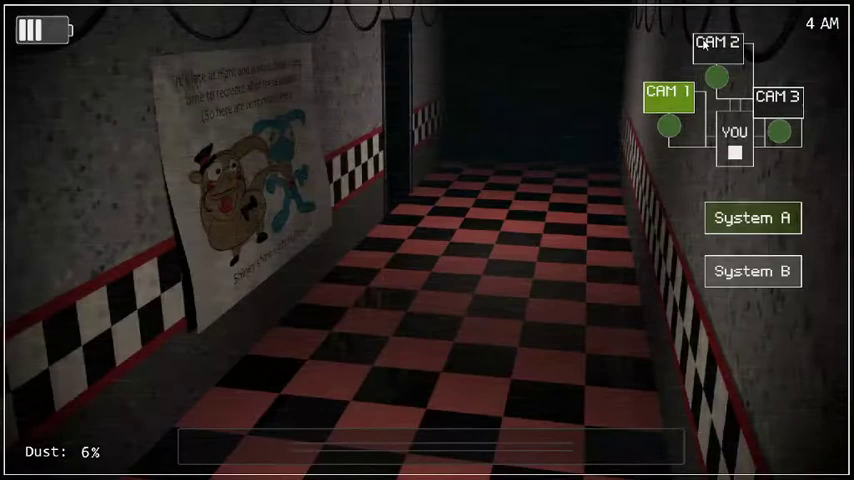
click(722, 48)
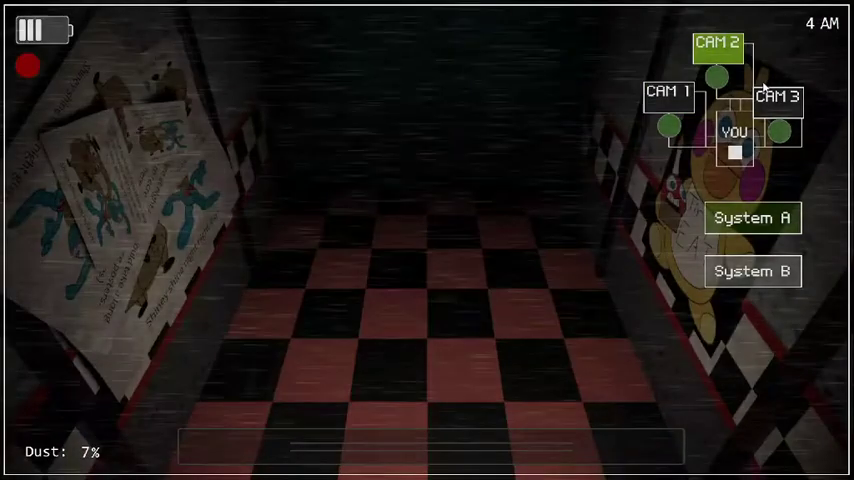
click(779, 104)
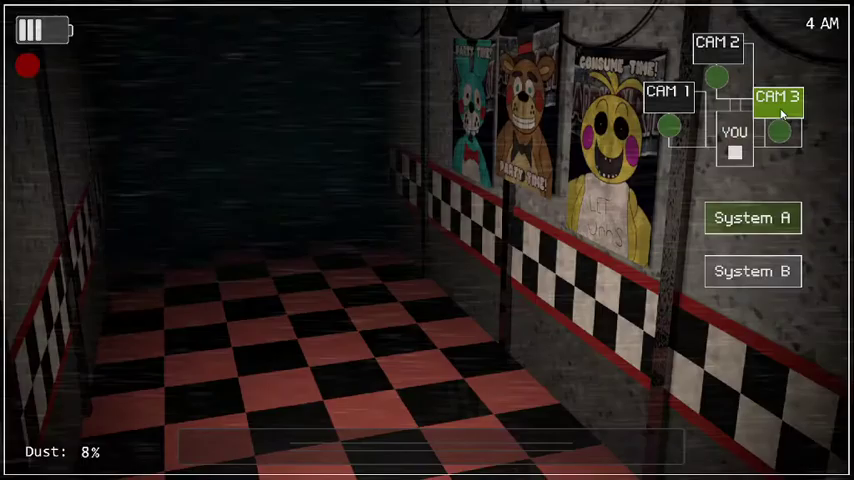
click(698, 55)
click(667, 92)
Step: Glance at System B, then recheck CAM 2 and CAM 1
click(717, 274)
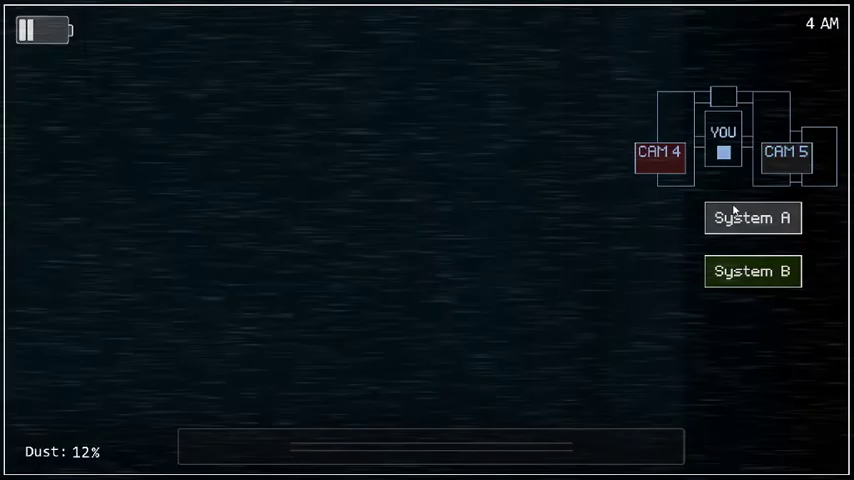
click(736, 218)
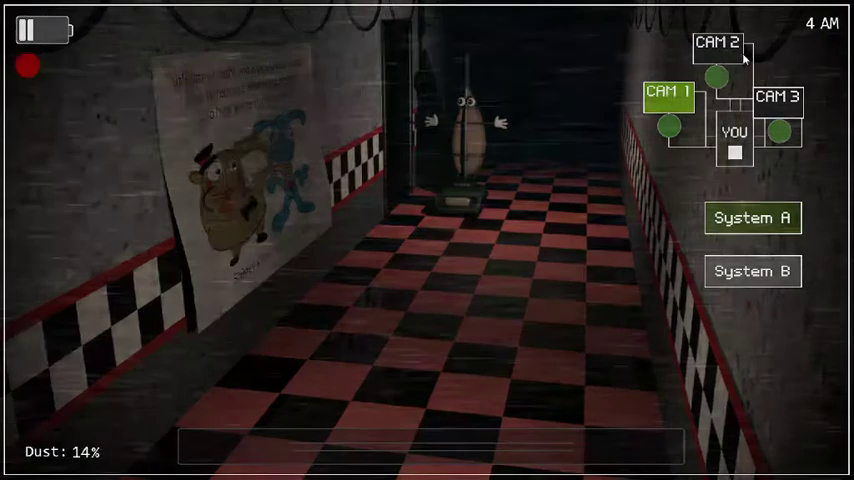
click(718, 45)
click(667, 92)
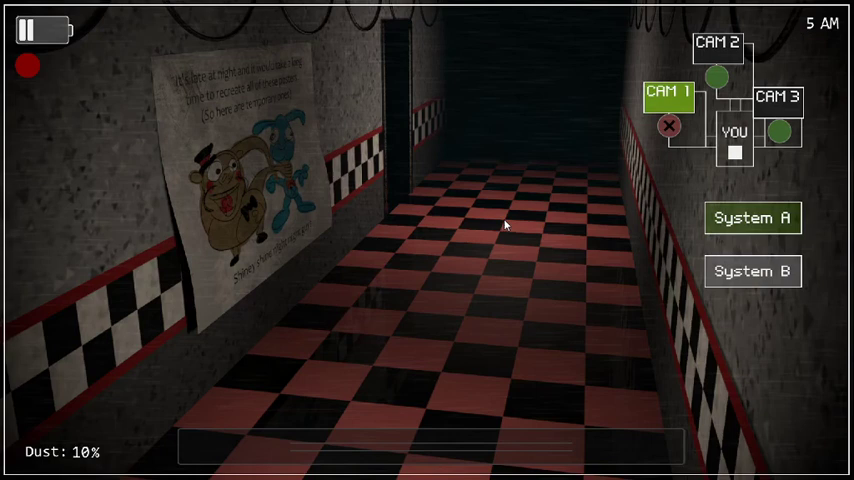
Step: Check CAM 2, CAM 3, CAM 5 and CAM 4, then cycle CAM 3, CAM 2 and CAM 1
click(701, 50)
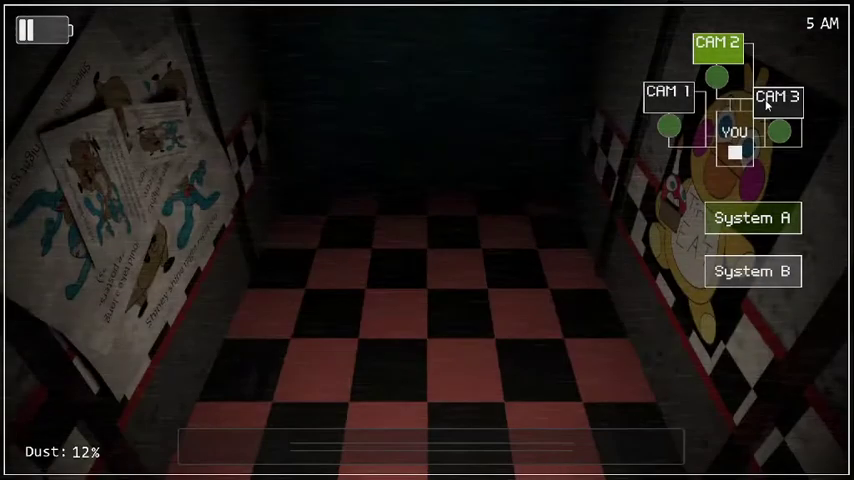
click(778, 96)
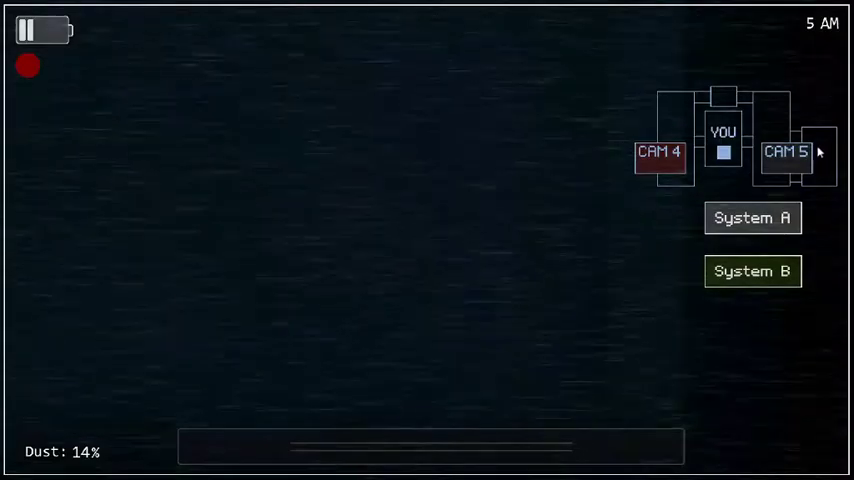
click(805, 155)
click(663, 163)
click(740, 215)
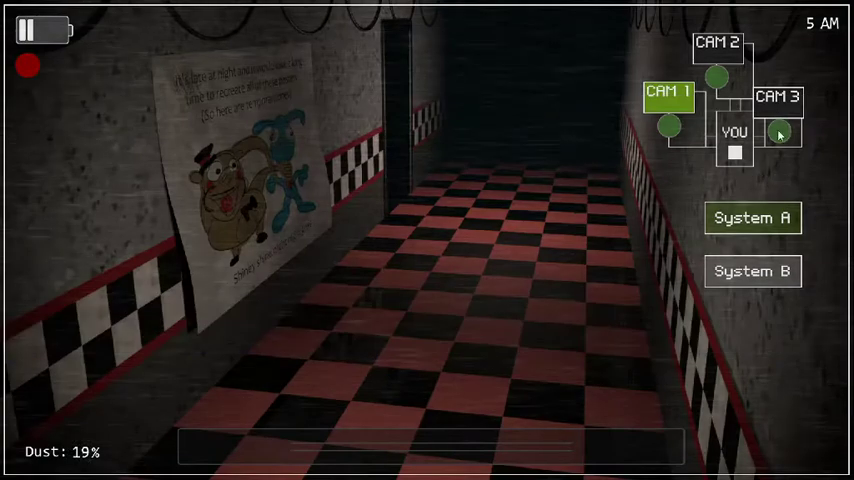
click(778, 96)
click(718, 45)
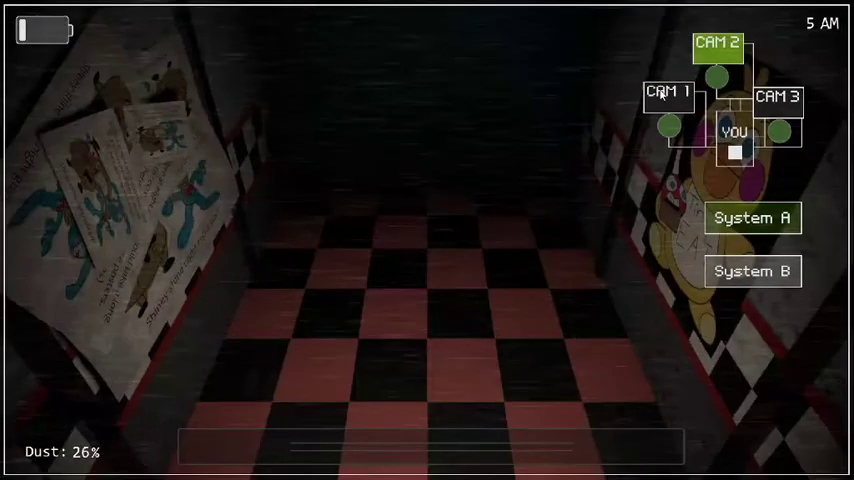
click(667, 92)
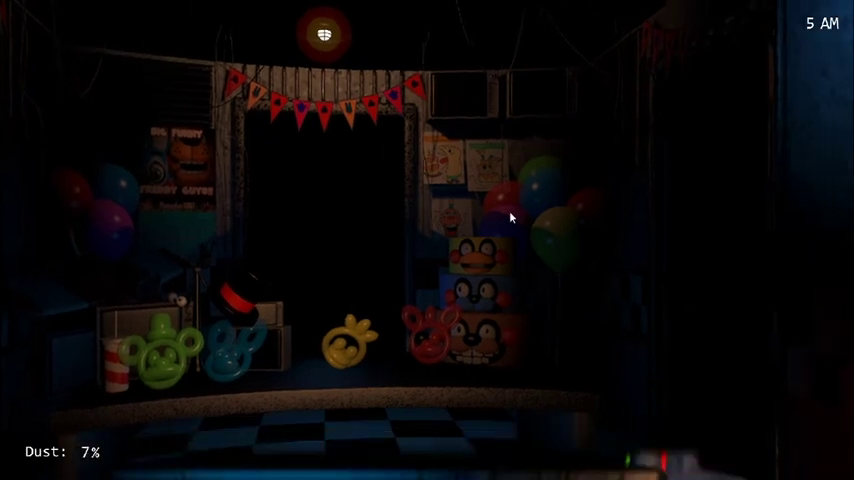
Step: Raise the monitor, check CAM 2, CAM 3 and CAM 1, then return to the office
key(space)
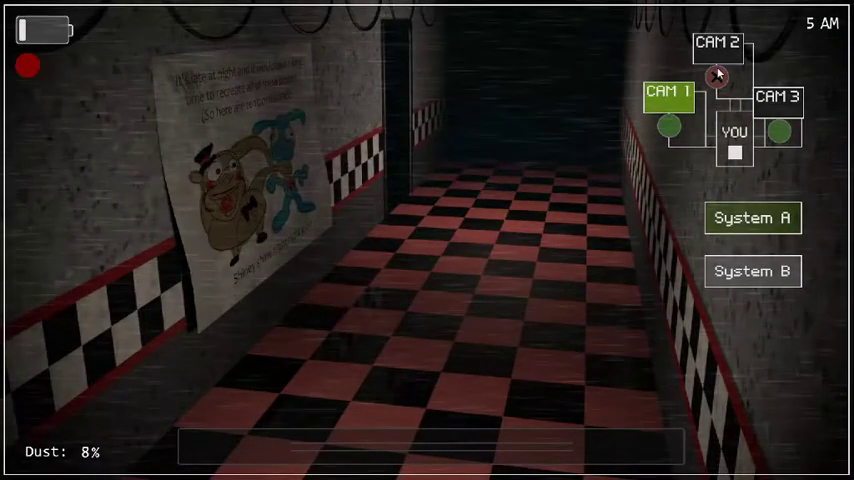
click(712, 50)
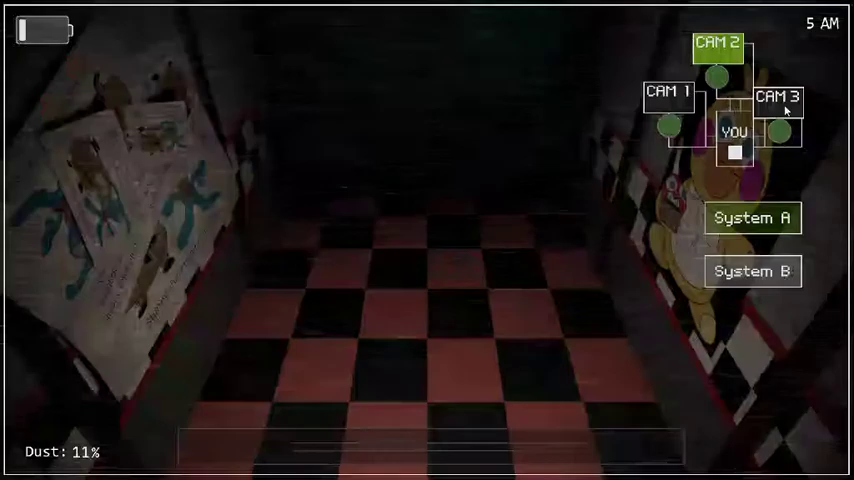
click(782, 100)
click(718, 46)
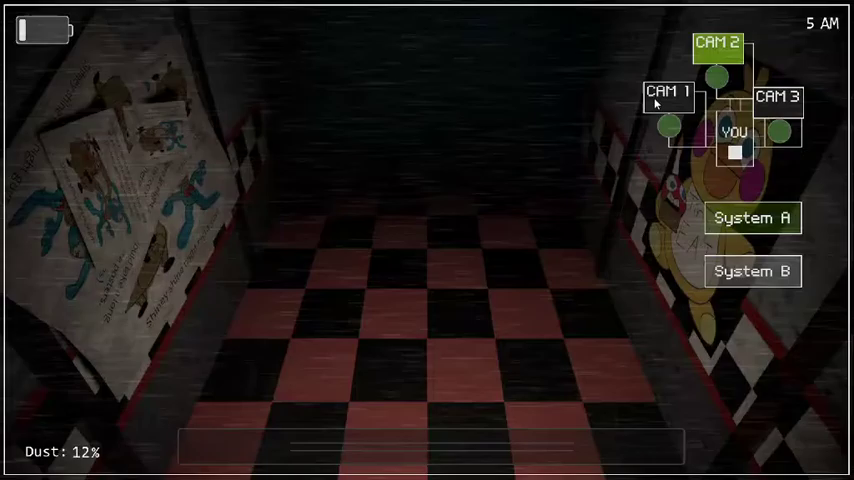
click(655, 104)
key(space)
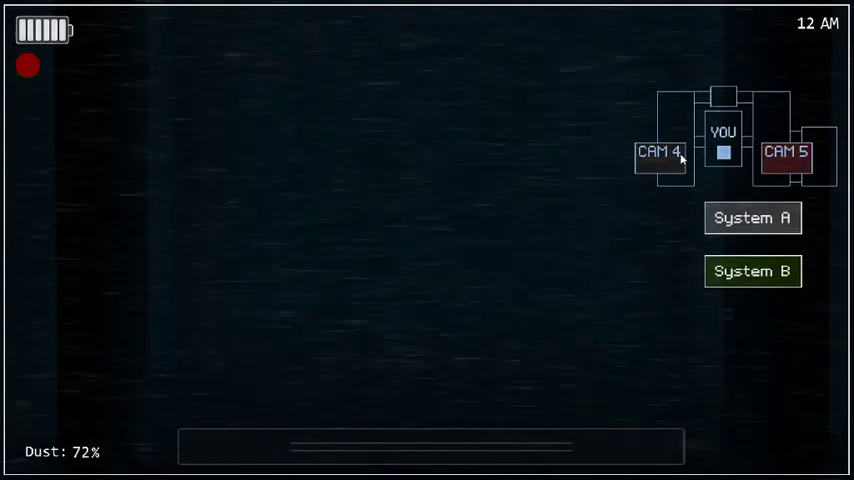
Step: Toggle CAM 4 and CAM 5, then check CAM 2 and CAM 1 on System A
click(682, 158)
click(787, 152)
click(677, 168)
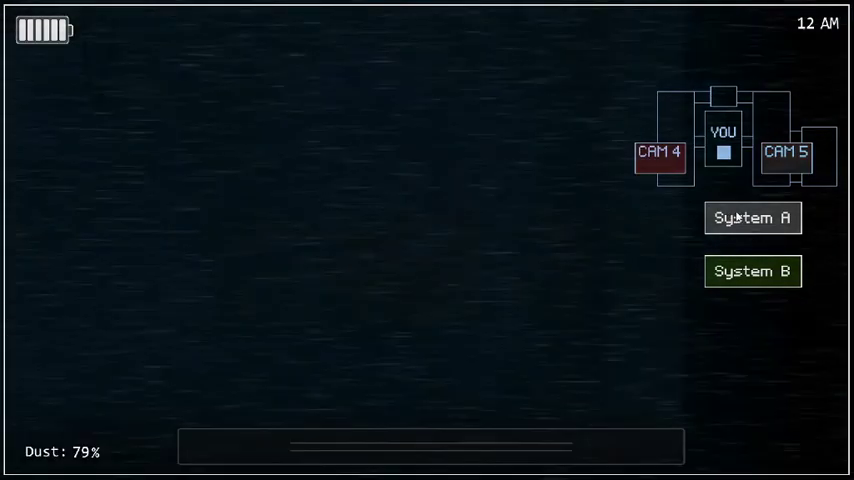
click(737, 218)
click(722, 60)
click(668, 92)
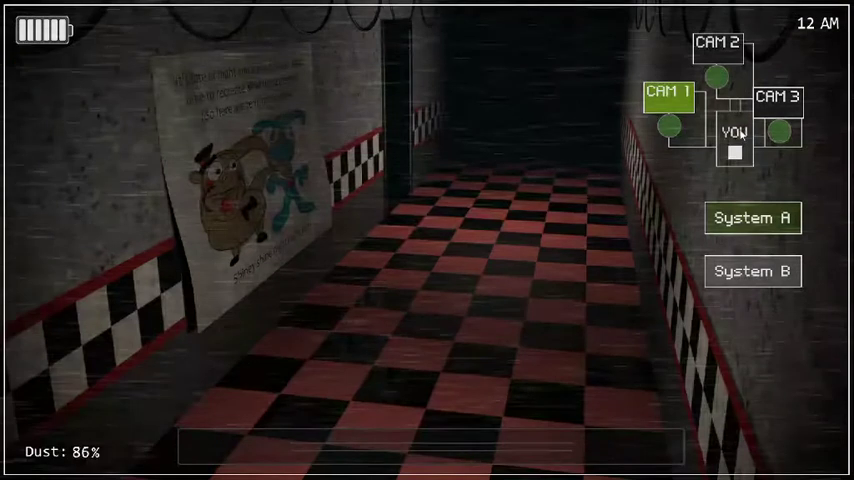
Step: Check the System B CAM 4 feed, then cycle CAM 2, CAM 3 and CAM 1
click(727, 279)
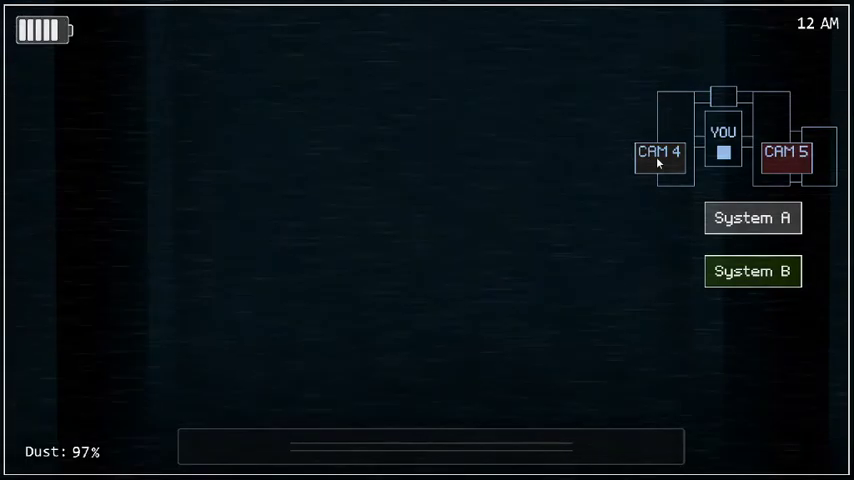
click(658, 163)
click(747, 220)
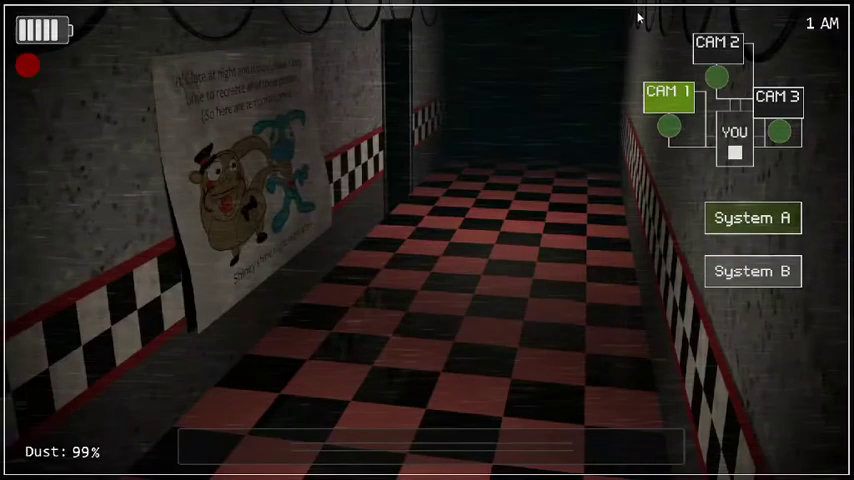
click(717, 45)
click(778, 96)
click(668, 92)
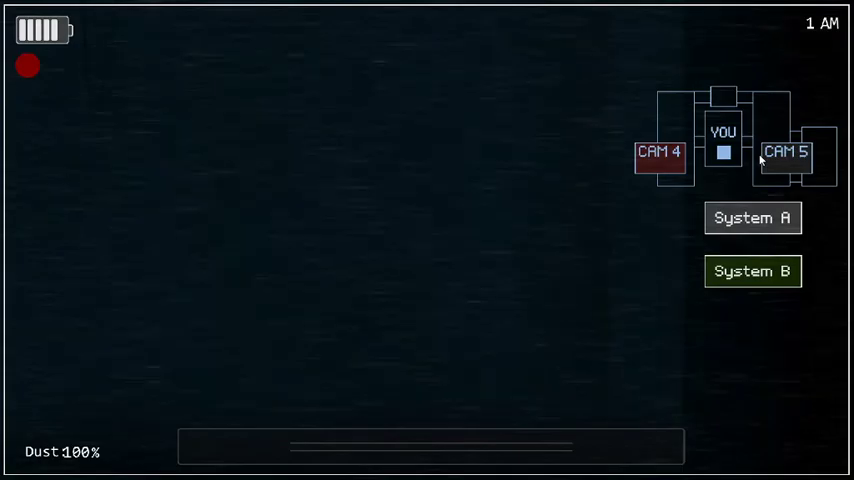
Step: Check CAM 5, then cycle CAM 2, CAM 3 and CAM 1 again
click(762, 160)
click(735, 224)
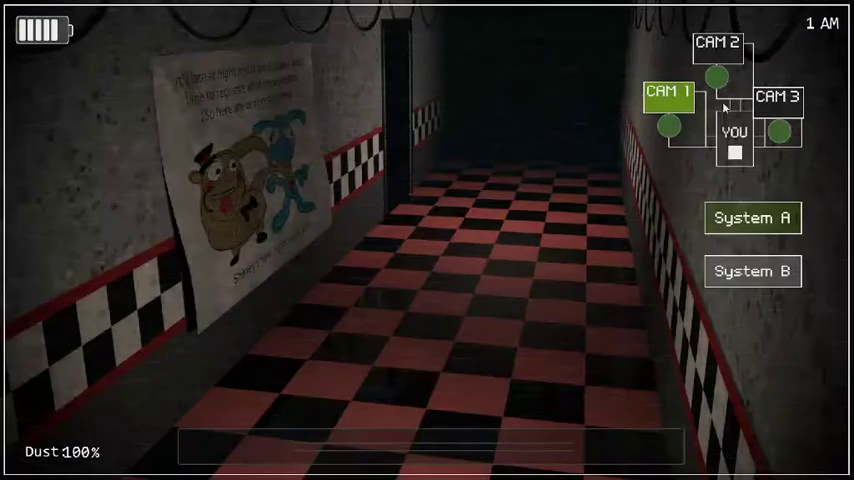
click(722, 70)
click(772, 112)
click(668, 115)
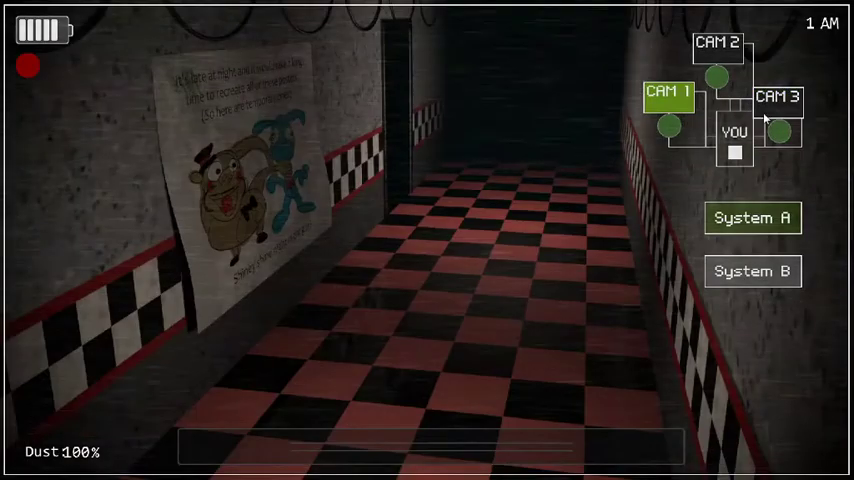
Step: Alternate between the System B CAM 5 and CAM 4 feeds
click(732, 276)
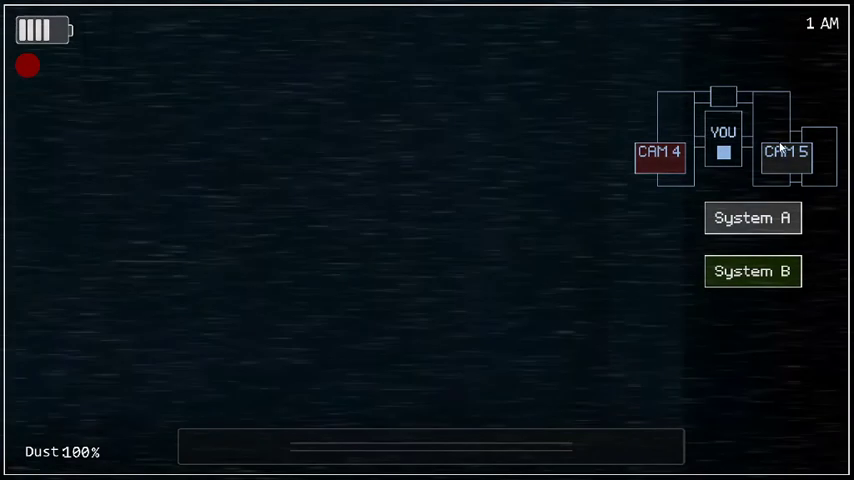
click(776, 167)
click(645, 152)
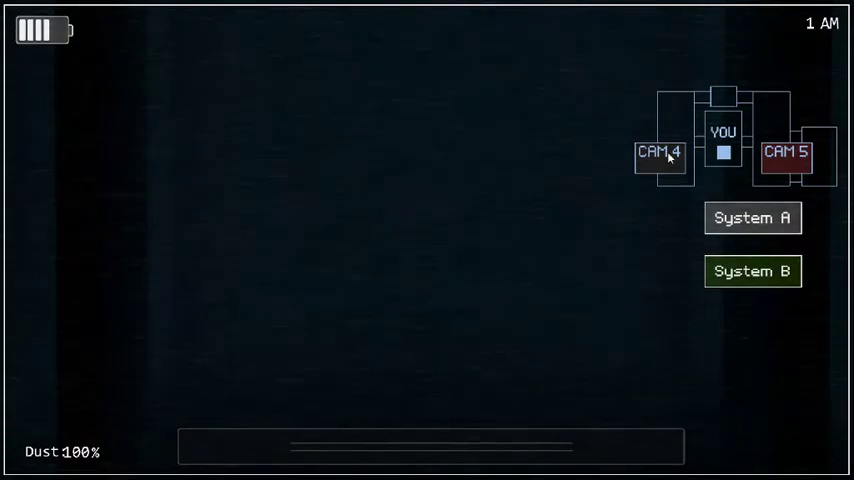
click(669, 157)
click(778, 166)
Step: Check CAM 3, CAM 2 and the CAM 1 hallway on System A
click(759, 214)
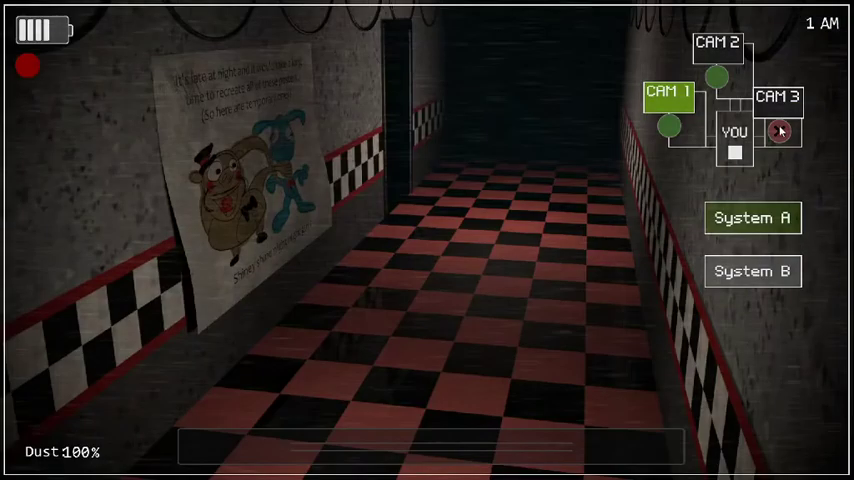
click(780, 131)
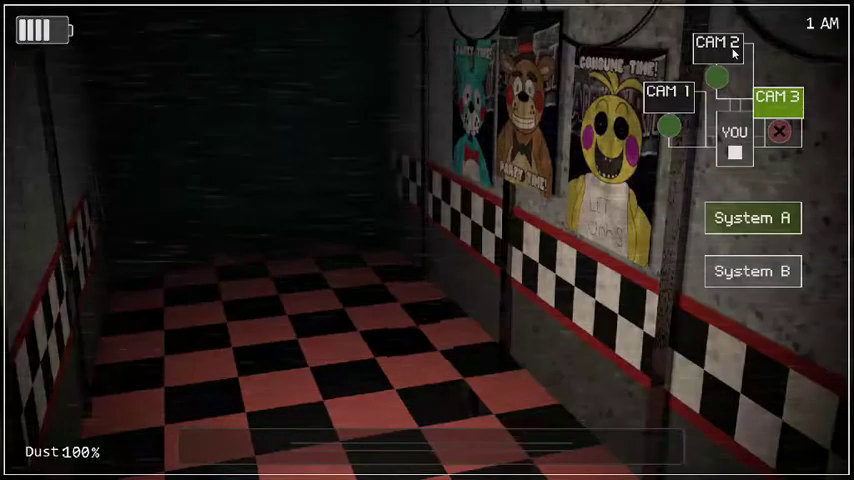
click(734, 44)
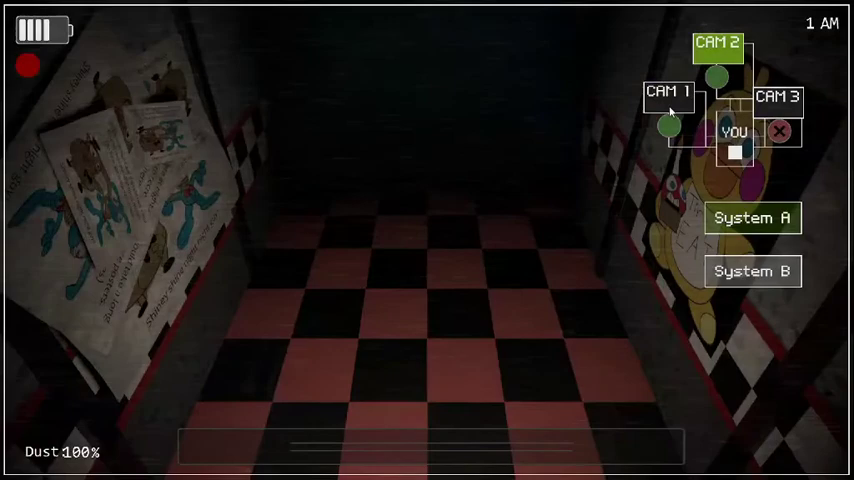
click(669, 112)
Step: Flip between System B's CAM 4 and CAM 5, ending on CAM 4
click(752, 272)
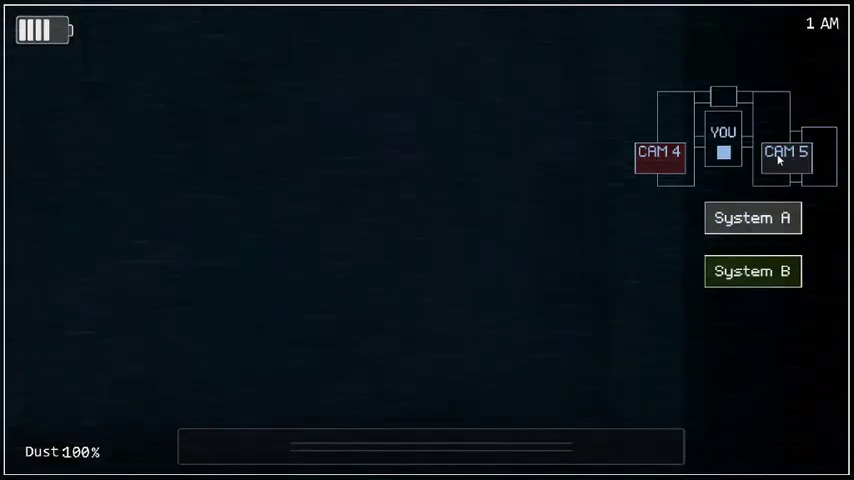
click(778, 160)
click(673, 152)
click(770, 166)
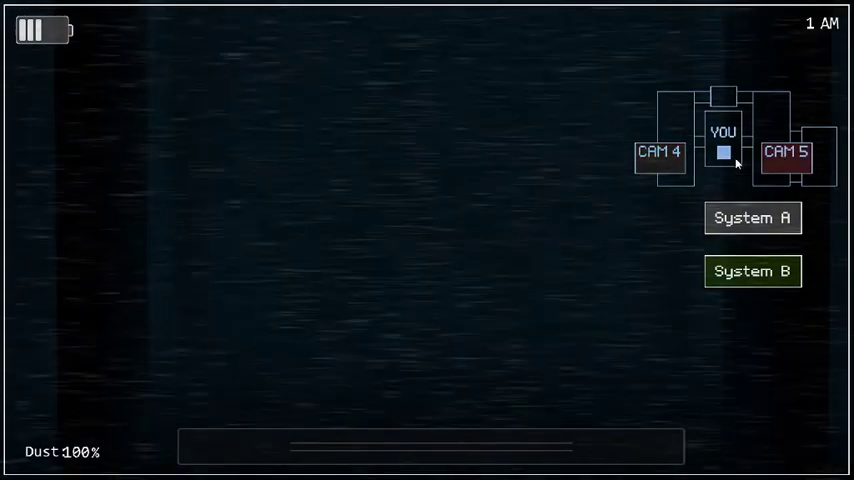
click(676, 158)
Step: Check the CAM 3 poster room and CAM 1, then System B's CAM 5
click(742, 222)
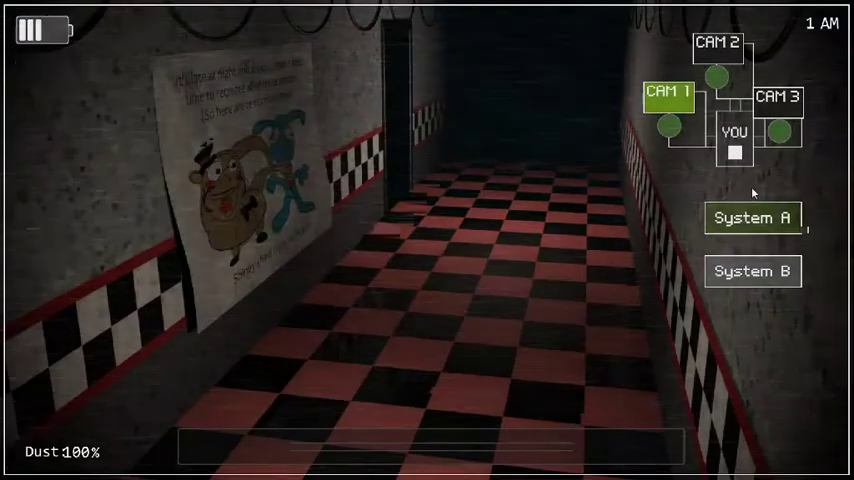
click(777, 100)
click(672, 105)
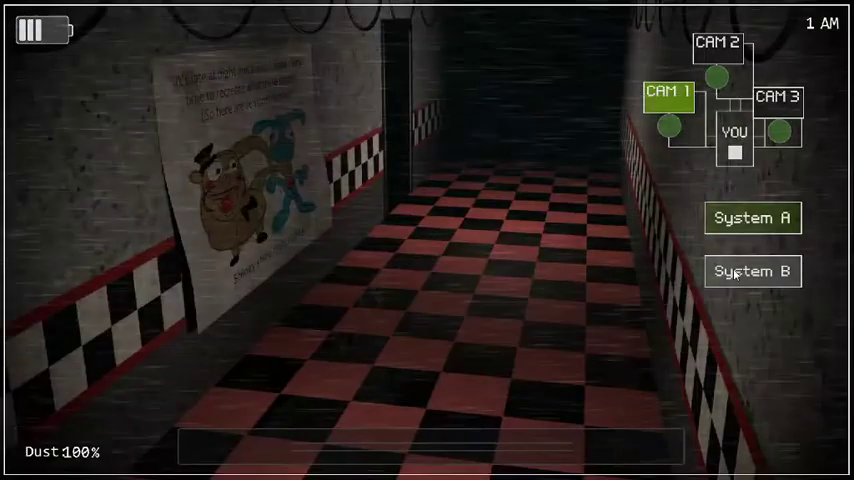
click(735, 273)
click(780, 152)
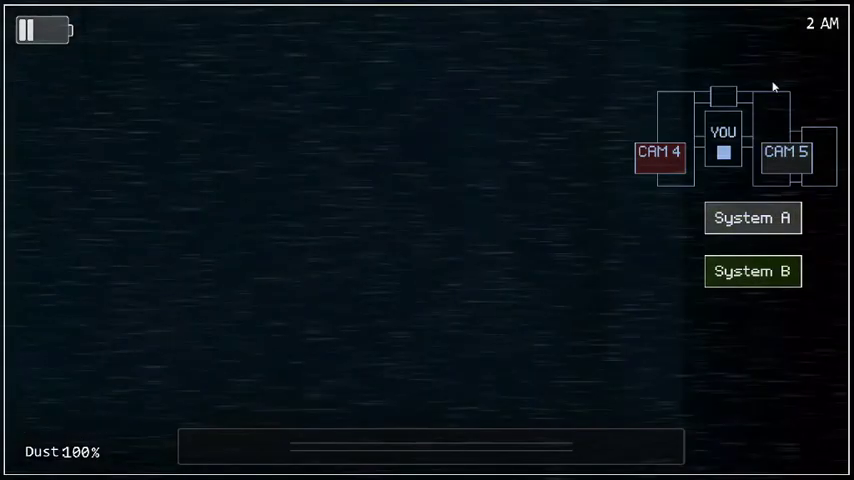
Step: View the System B CAM 5 feed before returning to the office at 3 AM
click(792, 153)
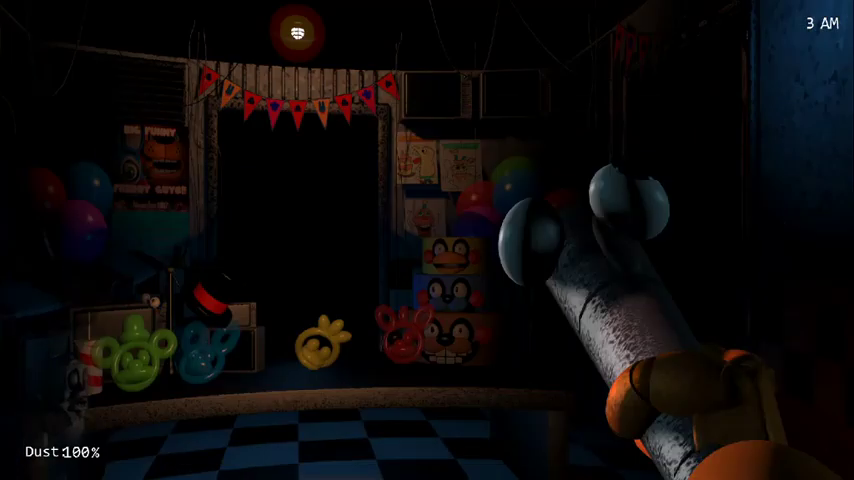
Step: Use the duster on the office's 100% dust build-up
key(space)
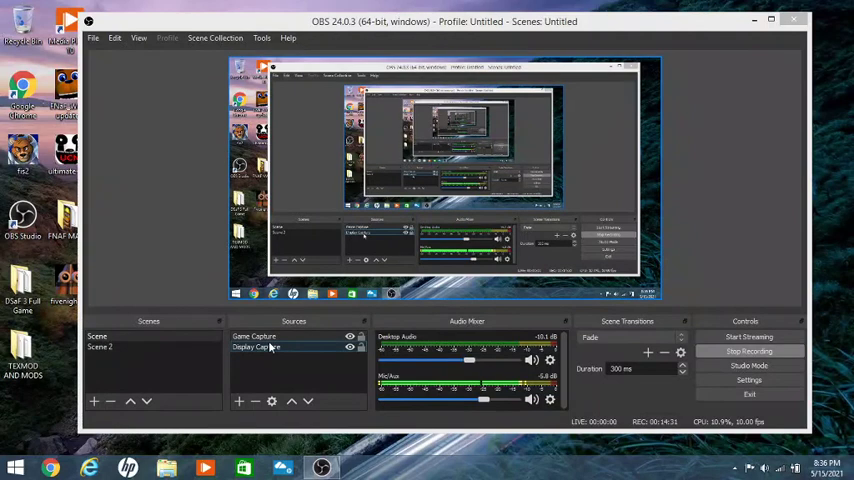
Step: Select the Display Capture source and raise it above Game Capture
click(271, 346)
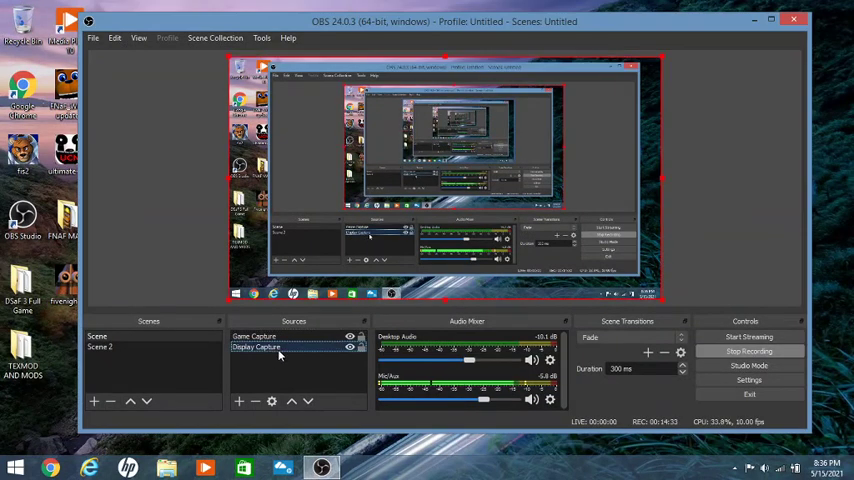
click(291, 400)
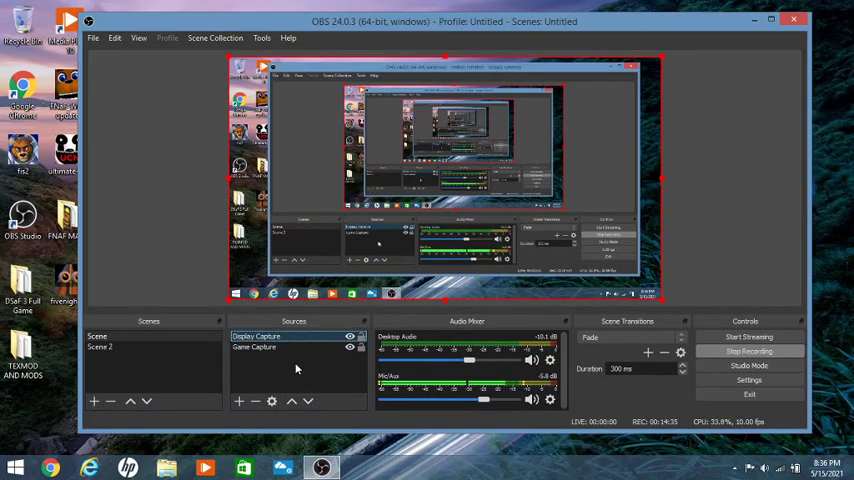